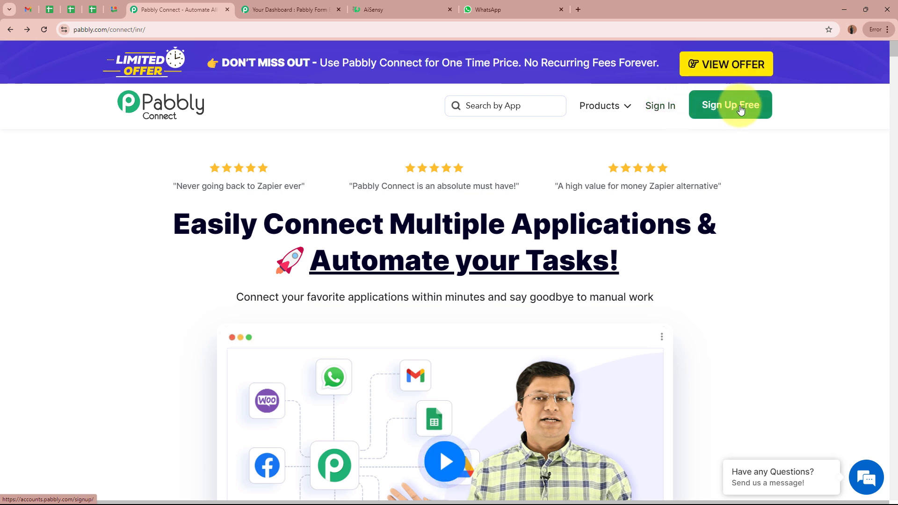
- Sign in to the Pabbly account and launch Pabbly Connect from the All Pabbly Apps list
left_click(669, 105)
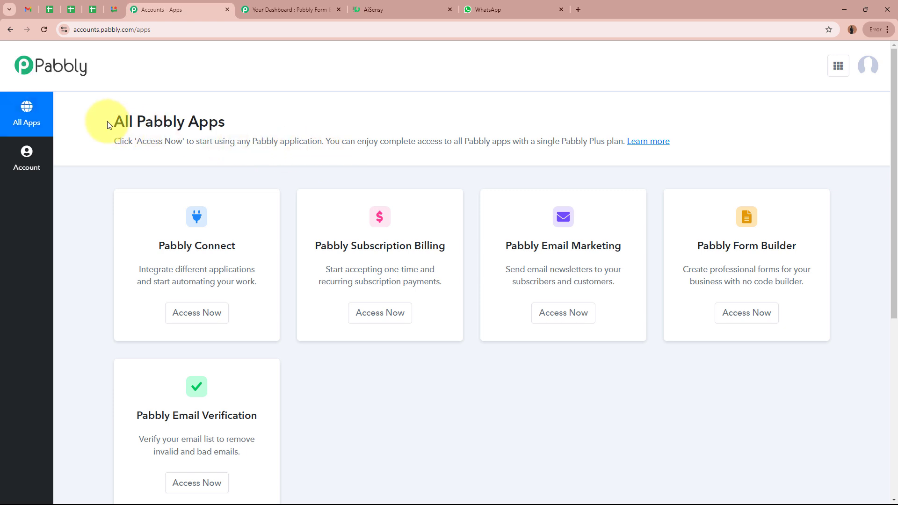
left_click_drag(108, 122, 307, 121)
left_click(307, 122)
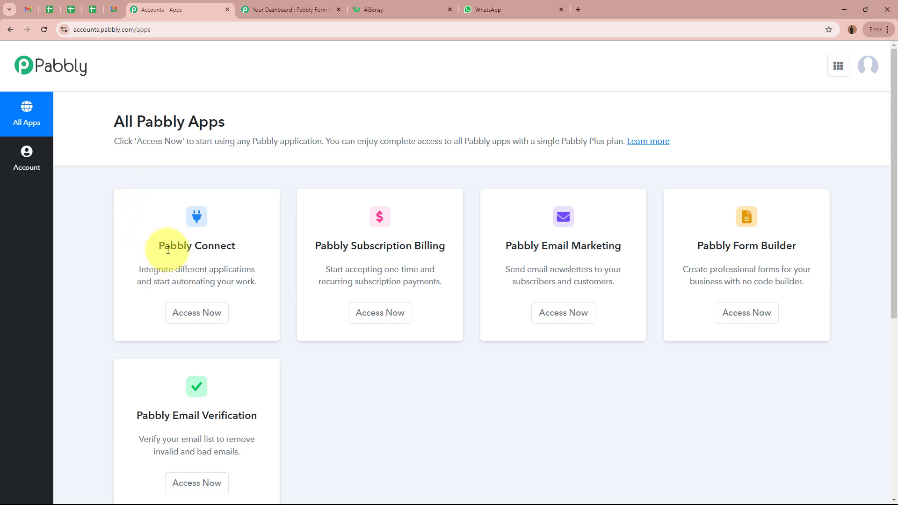
left_click_drag(161, 245, 266, 244)
left_click(223, 313)
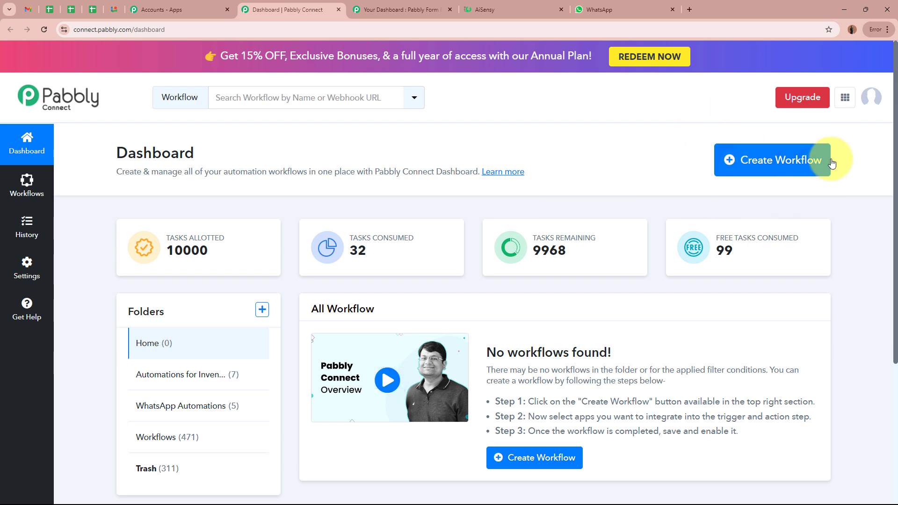
- Start a new workflow and paste the name 'Send WhatsApp Message from Webhook Response'
left_click(772, 161)
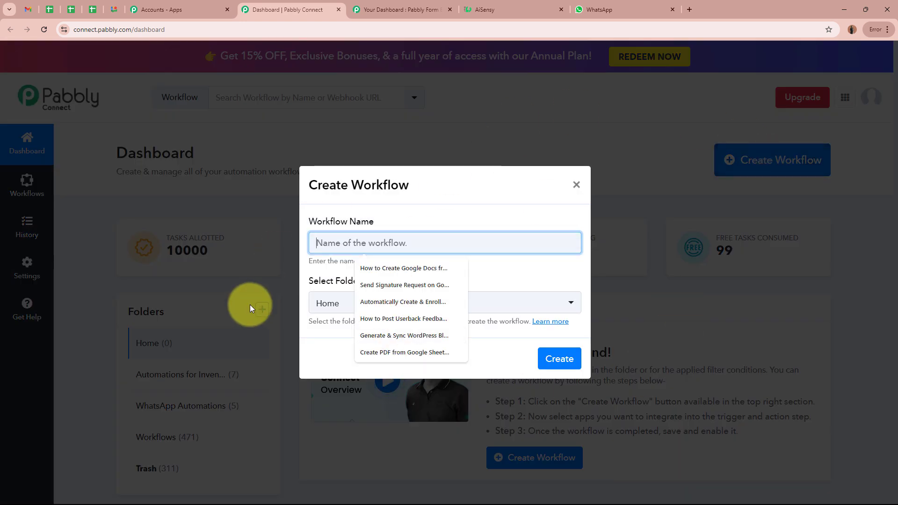
triple_click(314, 217)
left_click_drag(308, 280, 387, 282)
left_click(405, 285)
left_click(386, 243)
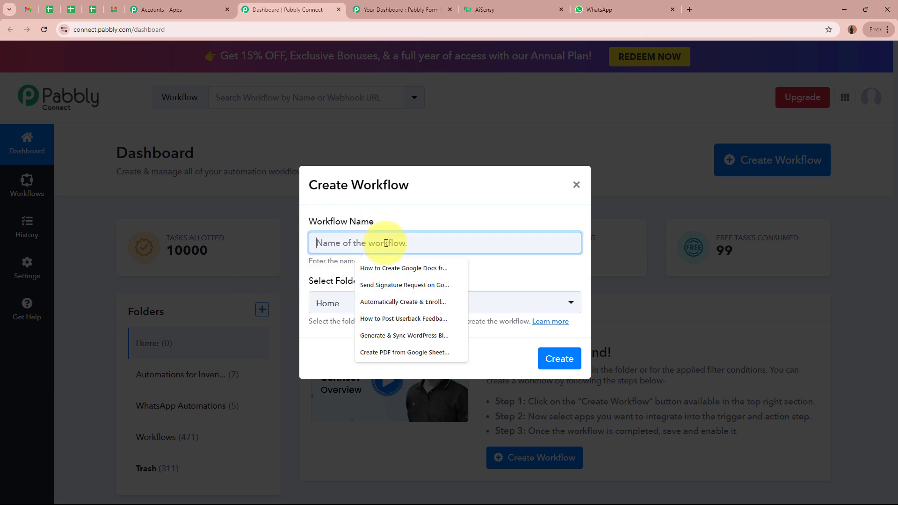
type("Send WhatsApp Message from Webhook Response")
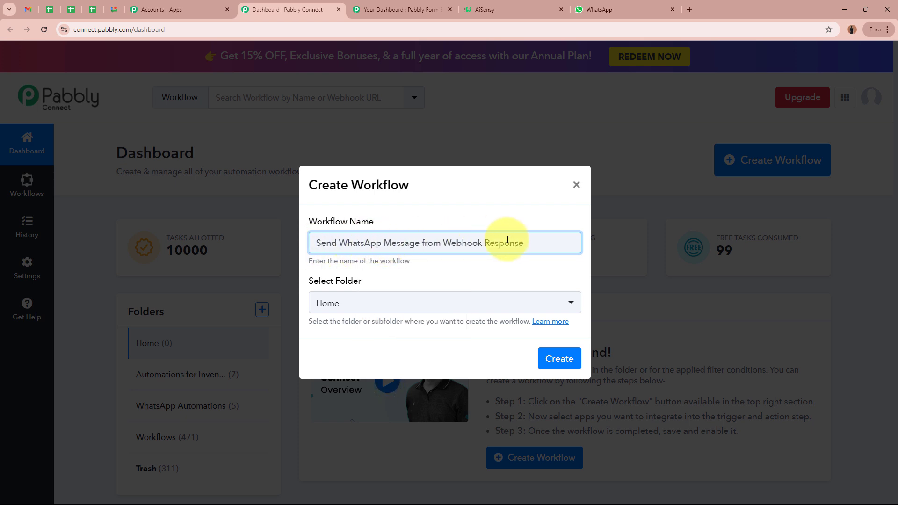
- Place the workflow in the WhatsApp Automations folder and create it
left_click(511, 276)
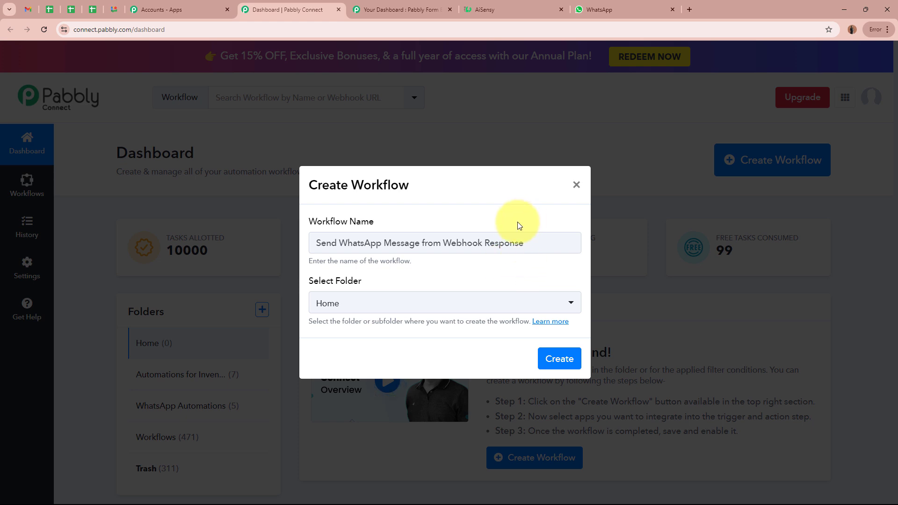
left_click_drag(315, 279, 416, 282)
left_click(416, 283)
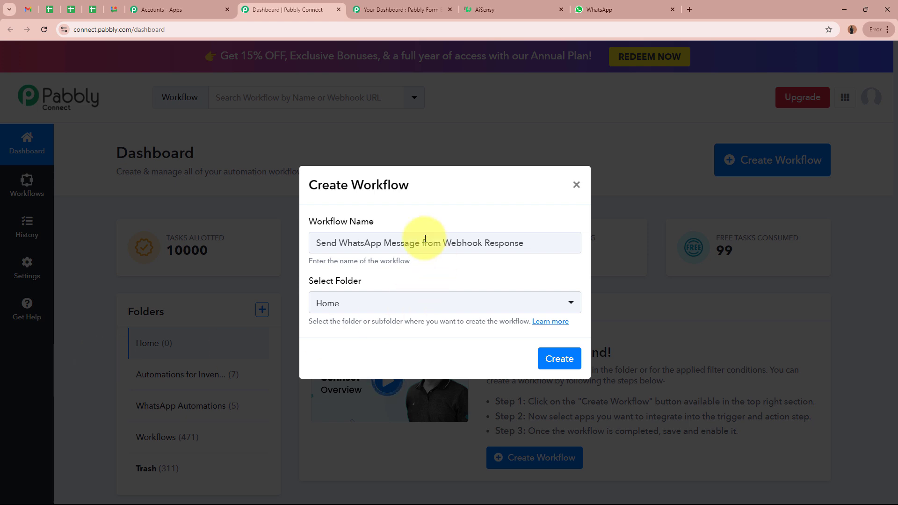
left_click(399, 305)
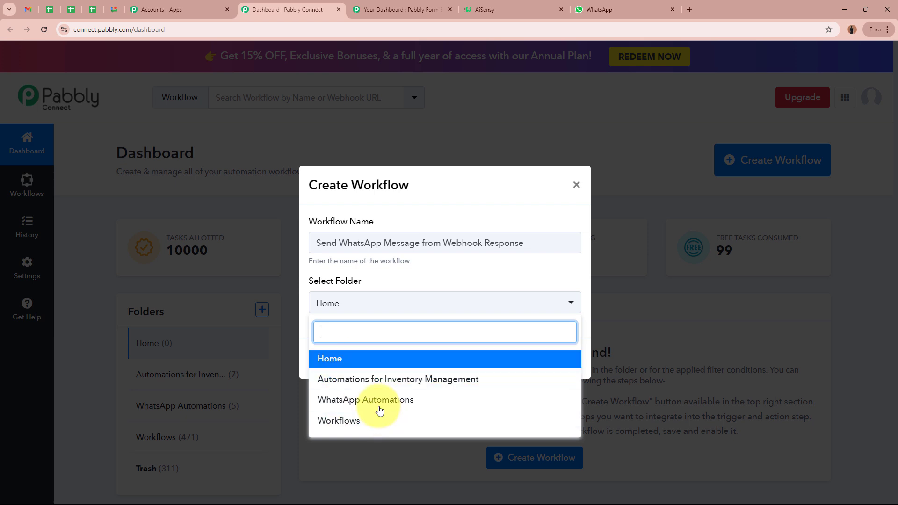
left_click(366, 401)
left_click(321, 356)
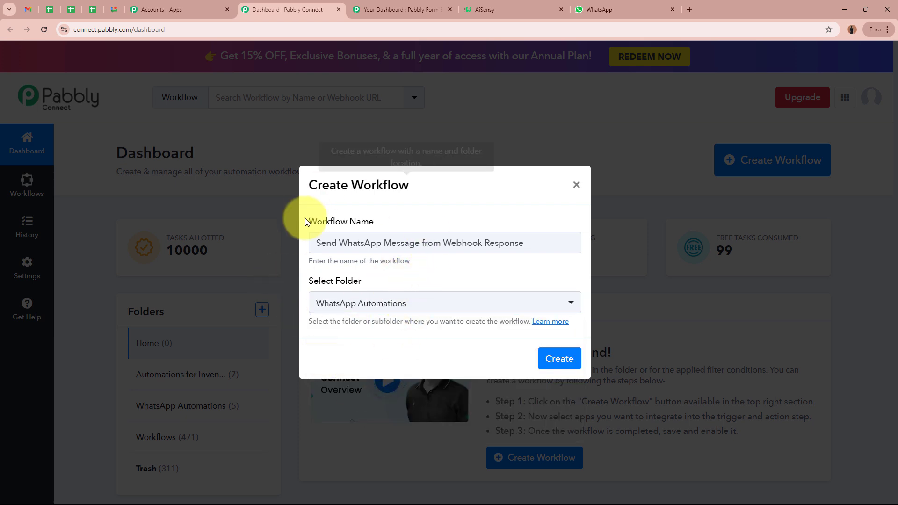
left_click_drag(309, 222, 411, 220)
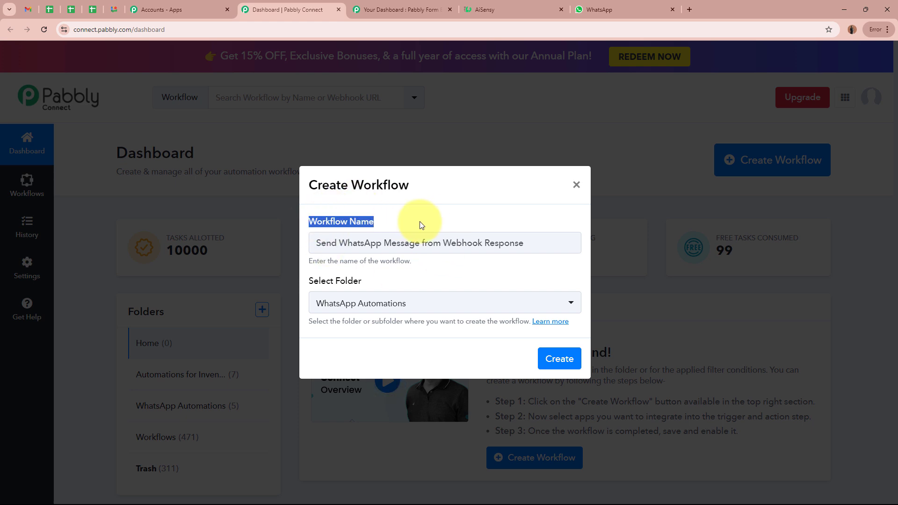
left_click_drag(310, 280, 402, 285)
left_click(402, 285)
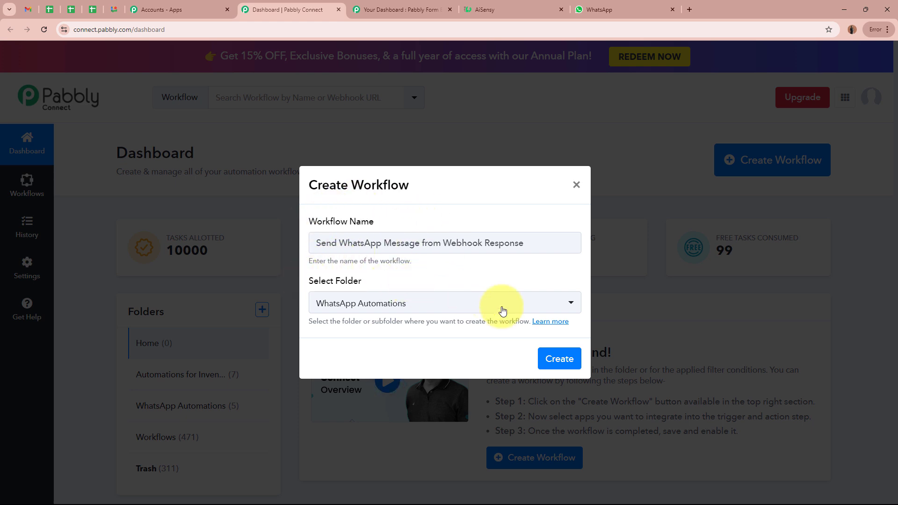
left_click(557, 358)
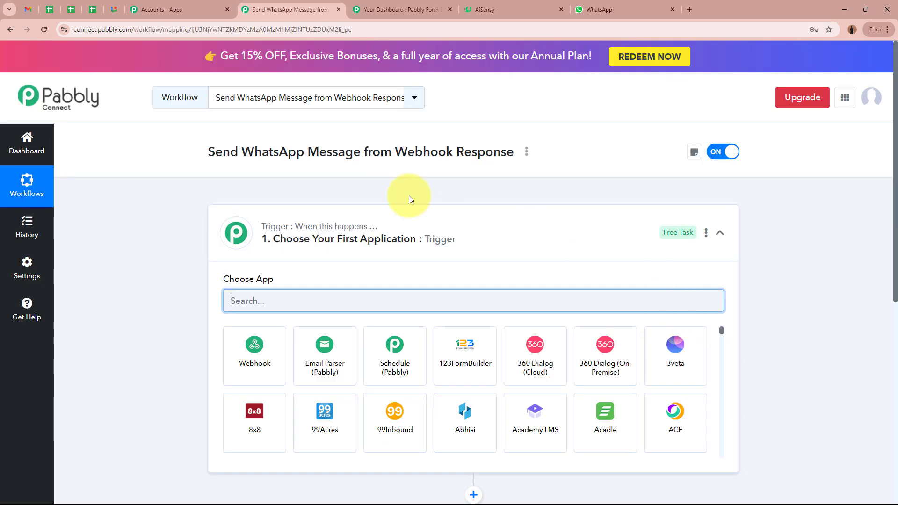
- Choose Webhook by Pabbly as the trigger app with the Catch Webhook (Preferred) event
left_click(595, 232)
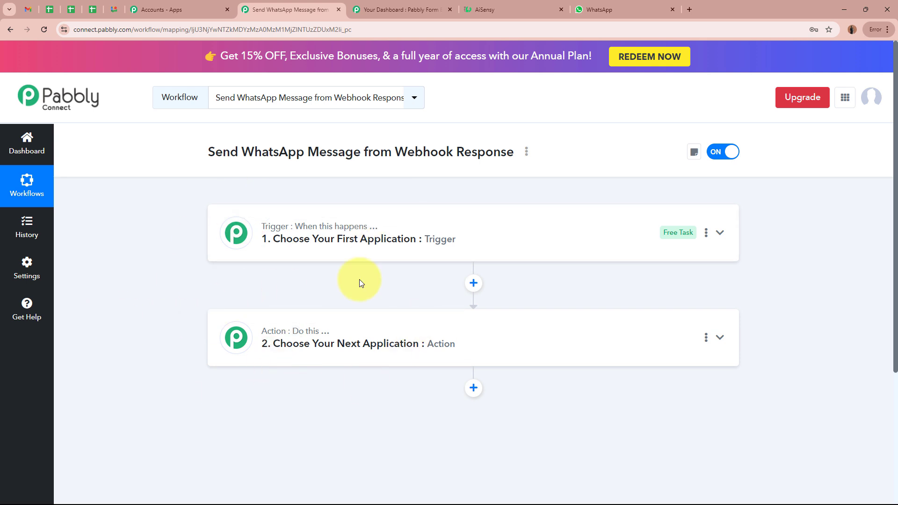
left_click(561, 244)
left_click(518, 304)
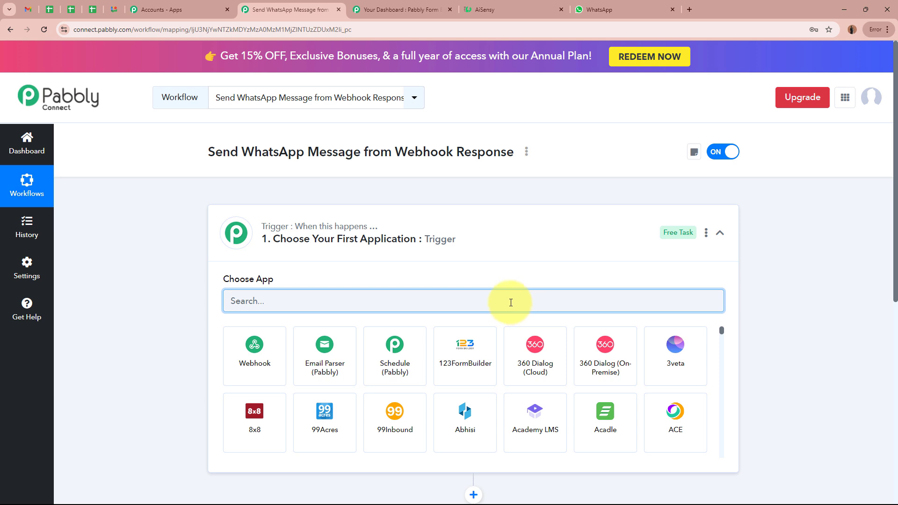
left_click(273, 365)
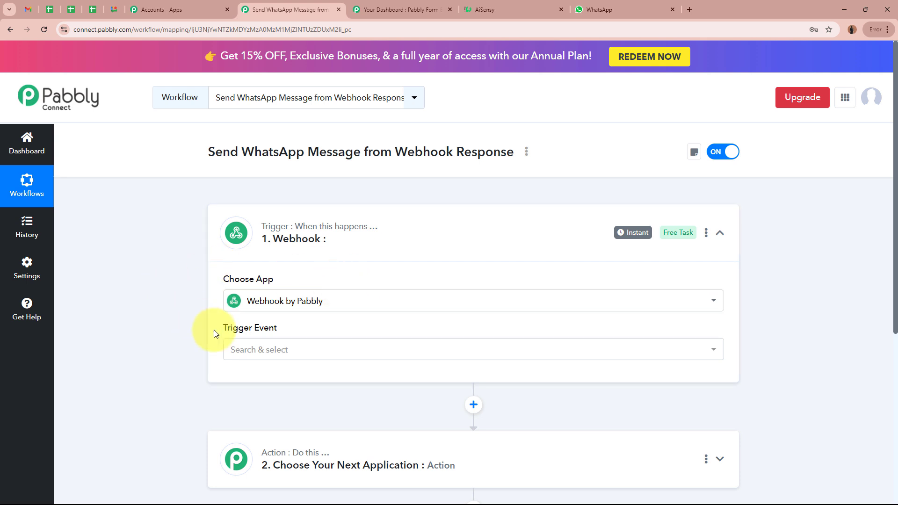
left_click(306, 352)
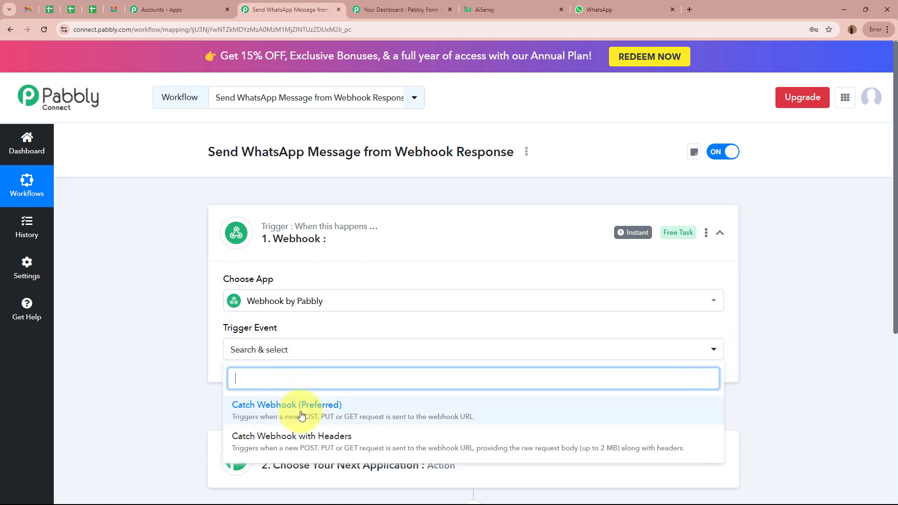
left_click(294, 417)
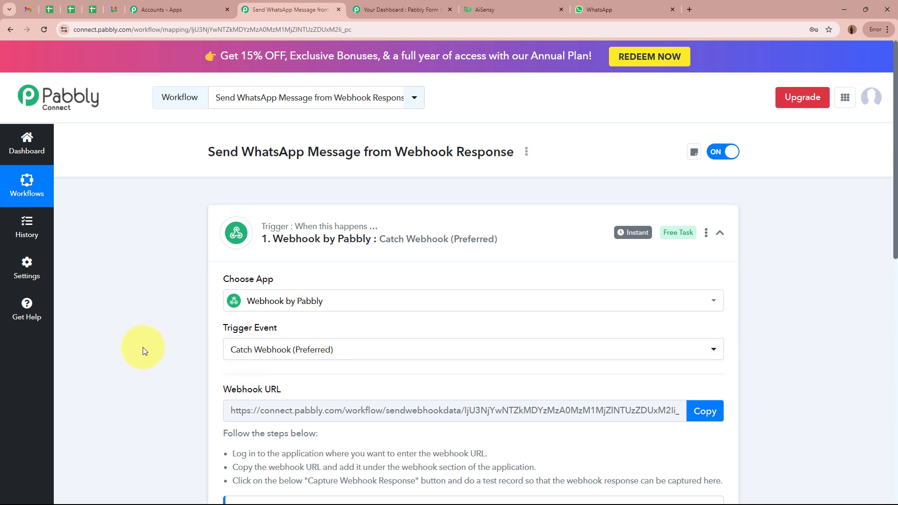
- Copy the trigger's generated webhook URL and switch to the Pabbly Form Builder dashboard
scroll(142, 347, "down", 2)
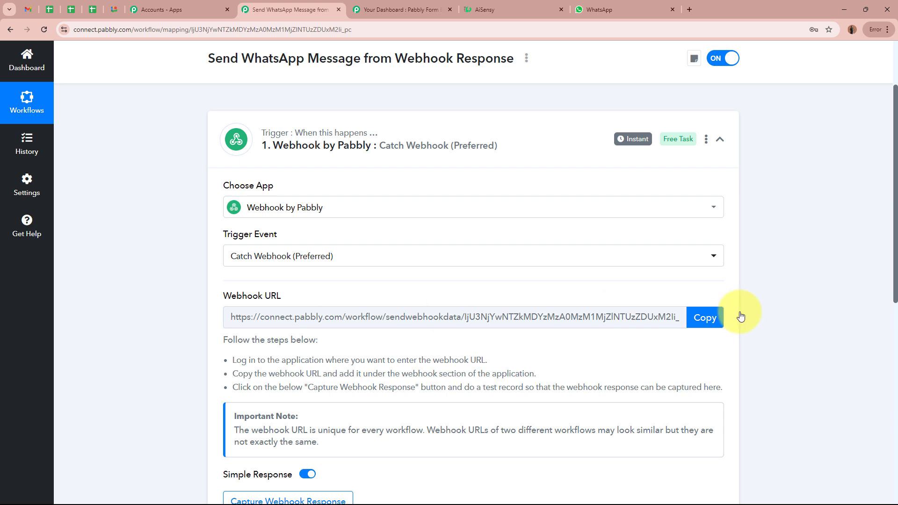
left_click(705, 318)
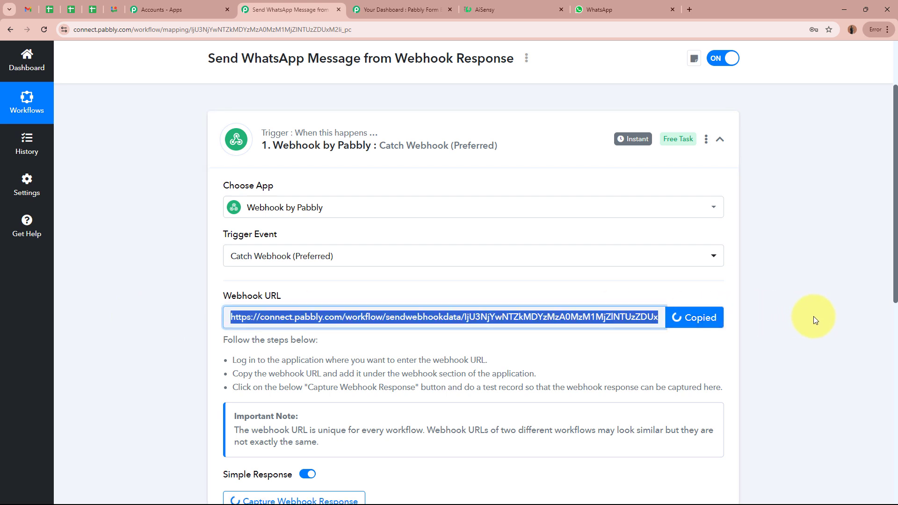
scroll(813, 316, "up", 2)
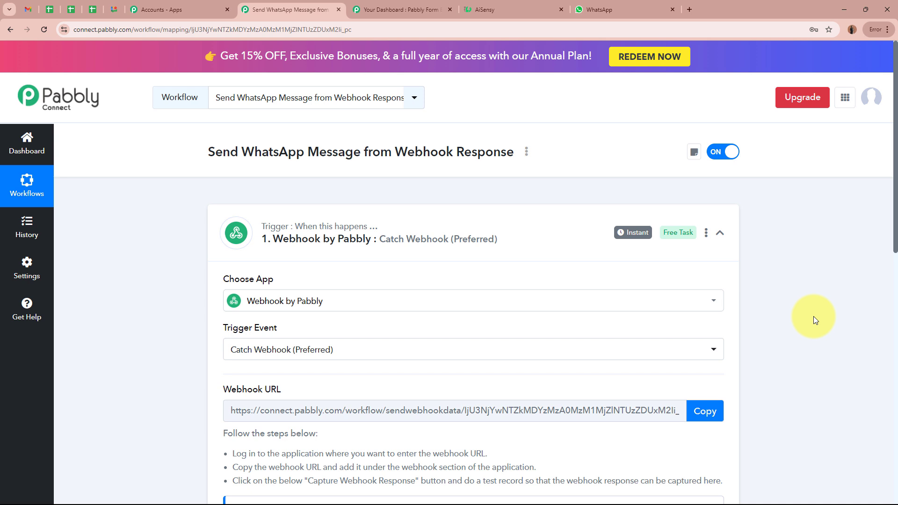
left_click(408, 6)
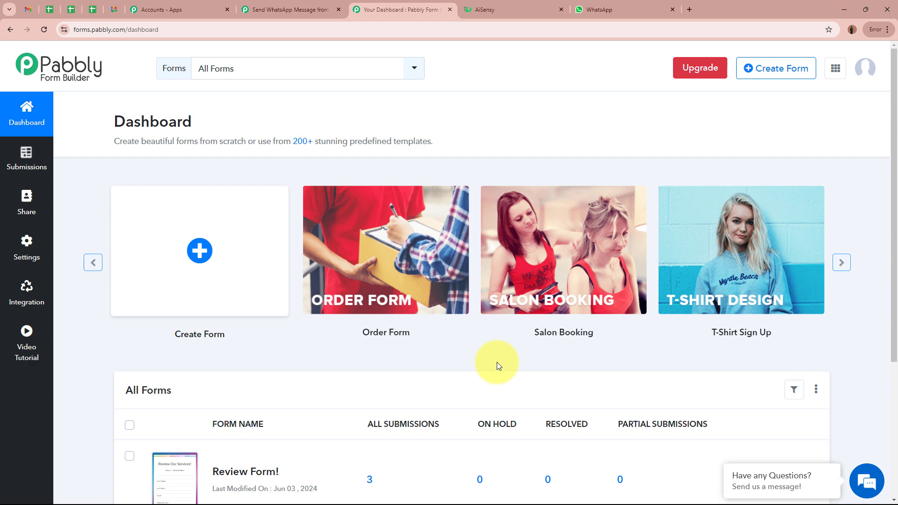
- Go to Integration > Webhooks for the Review Form! form
scroll(497, 362, "down", 4)
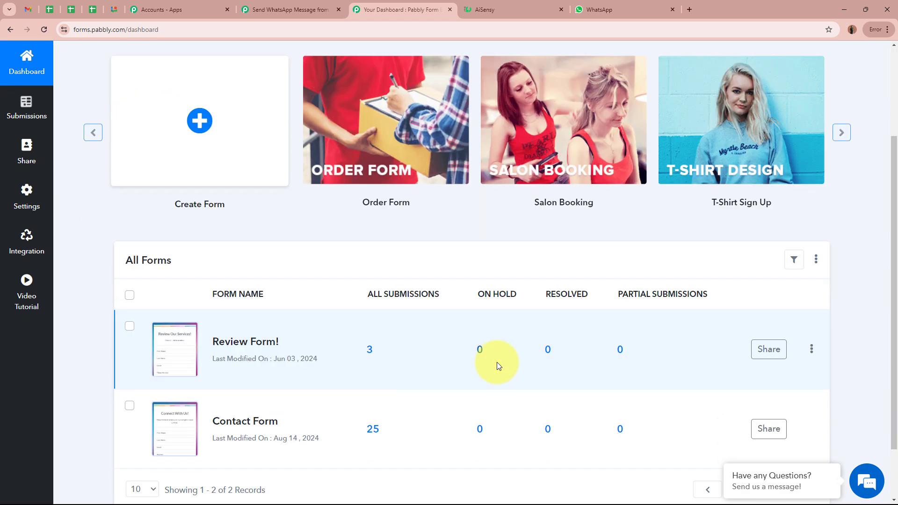
left_click_drag(212, 353, 287, 354)
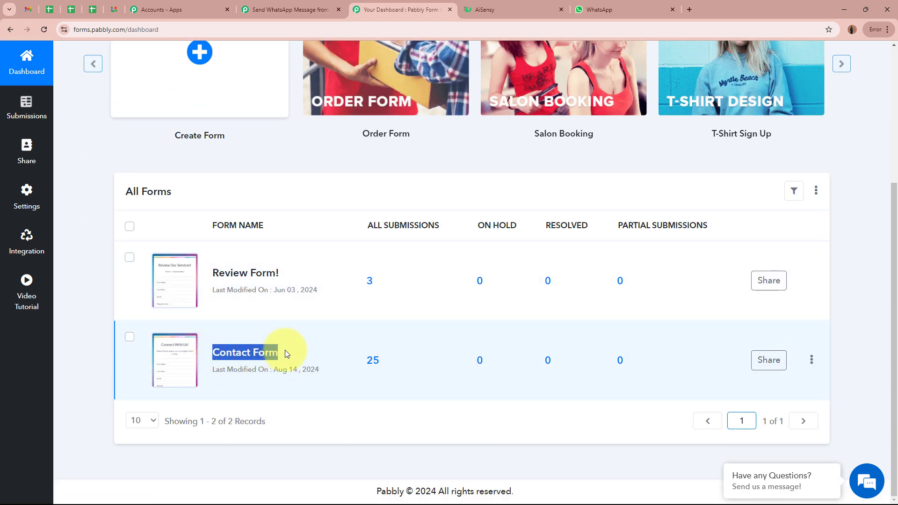
left_click(218, 351)
left_click_drag(220, 352, 290, 352)
left_click(300, 353)
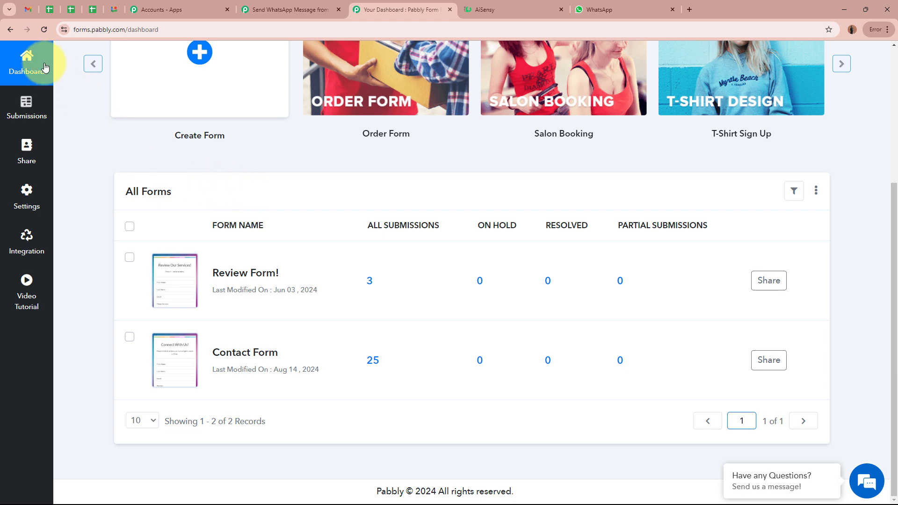
left_click(27, 241)
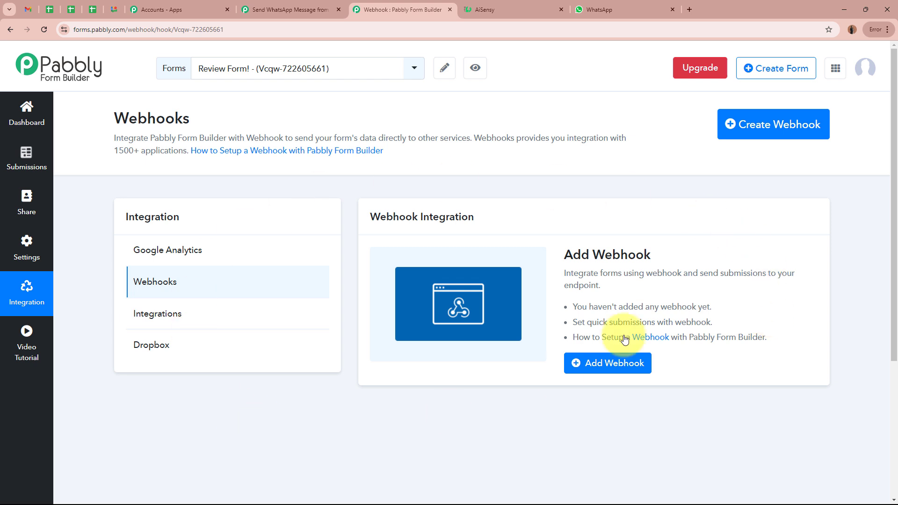
left_click(149, 288)
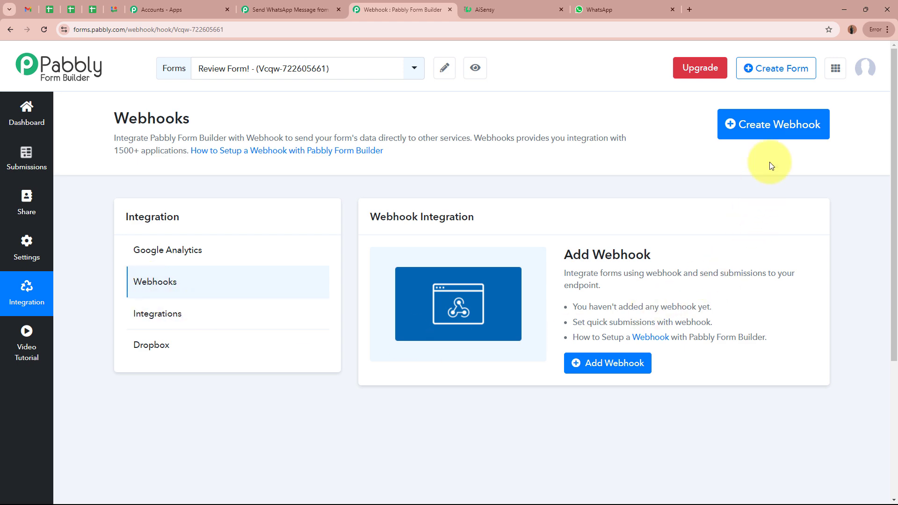
- Create a webhook on Review Form! using the pasted Pabbly Connect URL and save it
left_click(792, 134)
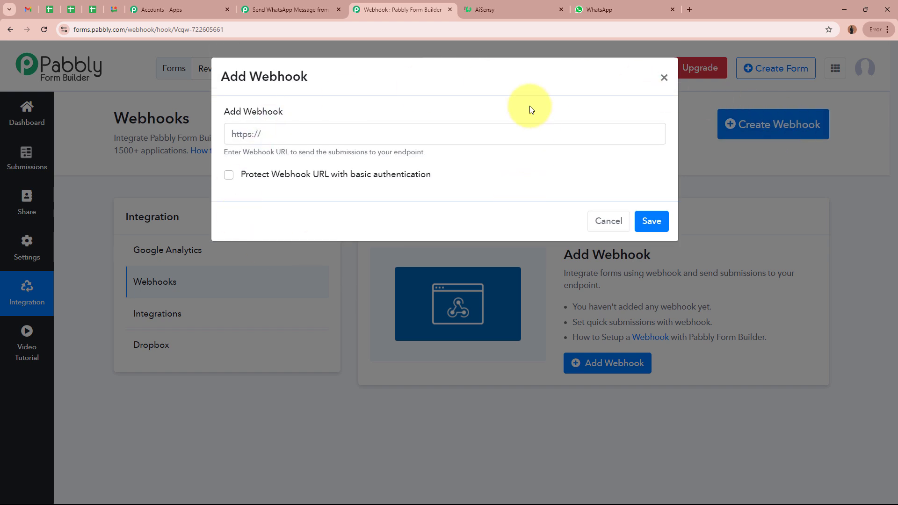
left_click_drag(225, 111, 305, 114)
left_click(313, 132)
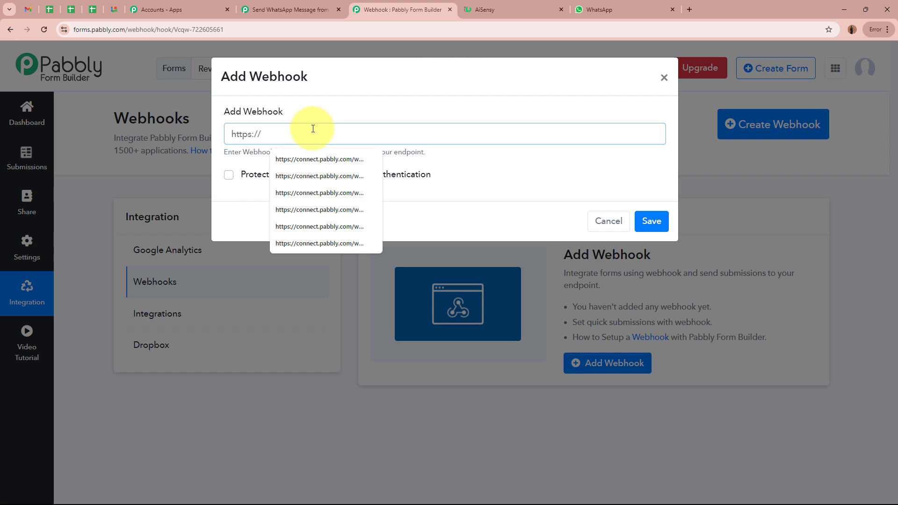
key("ctrl+v")
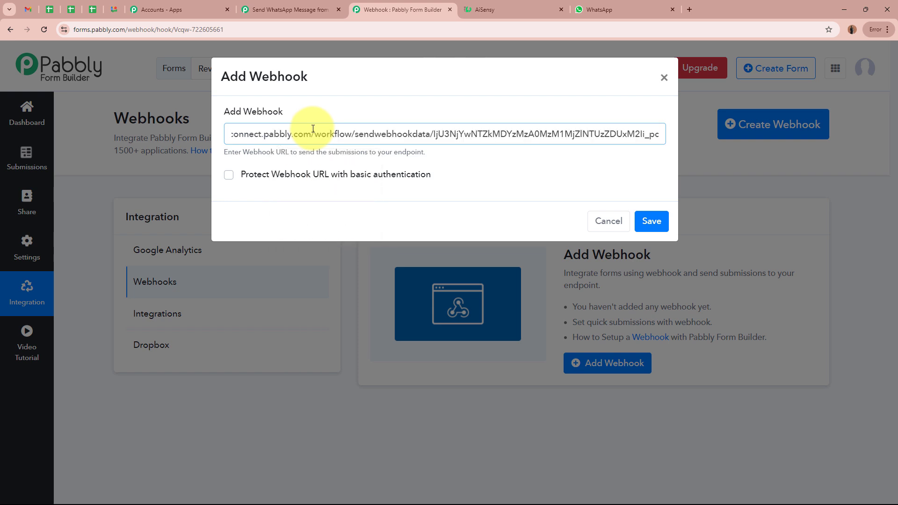
left_click(536, 156)
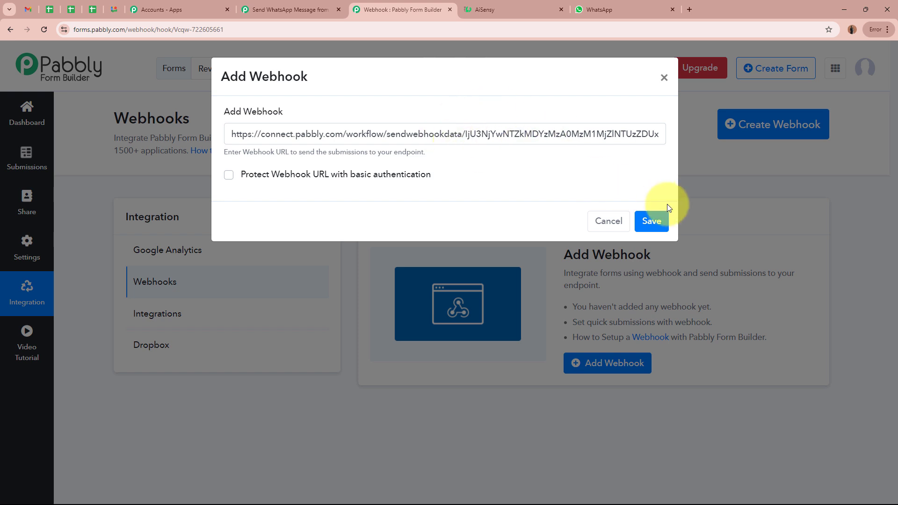
left_click(647, 221)
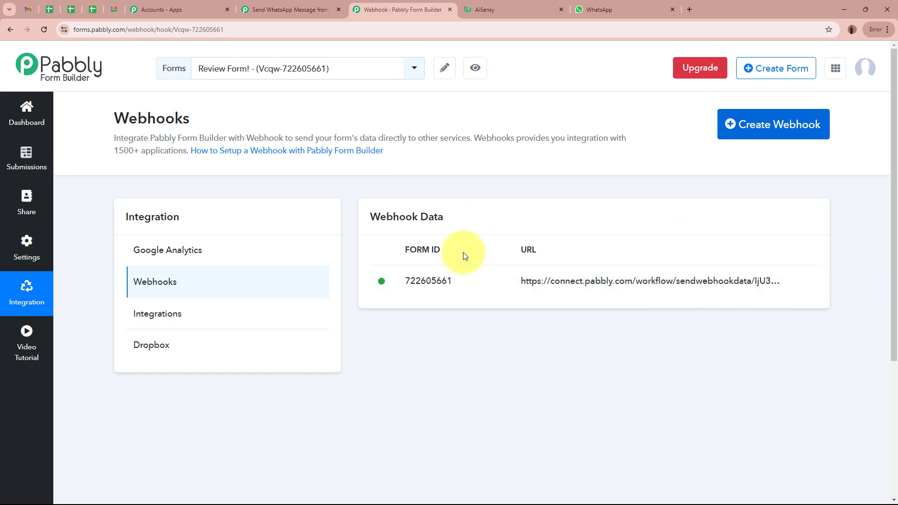
left_click(271, 9)
- Confirm the workflow trigger shows 'Waiting For Webhook Response', then return to the Form Builder forms list
scroll(191, 265, "down", 6)
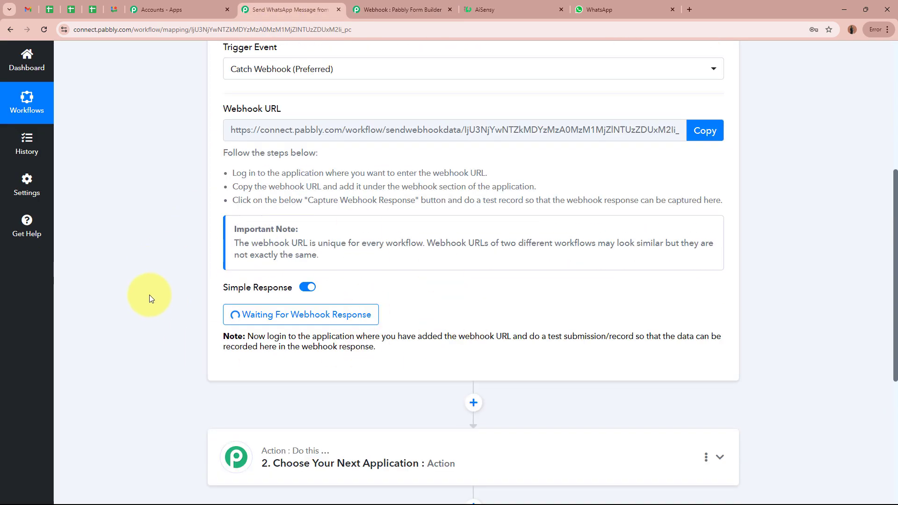
scroll(149, 298, "up", 5)
left_click(390, 4)
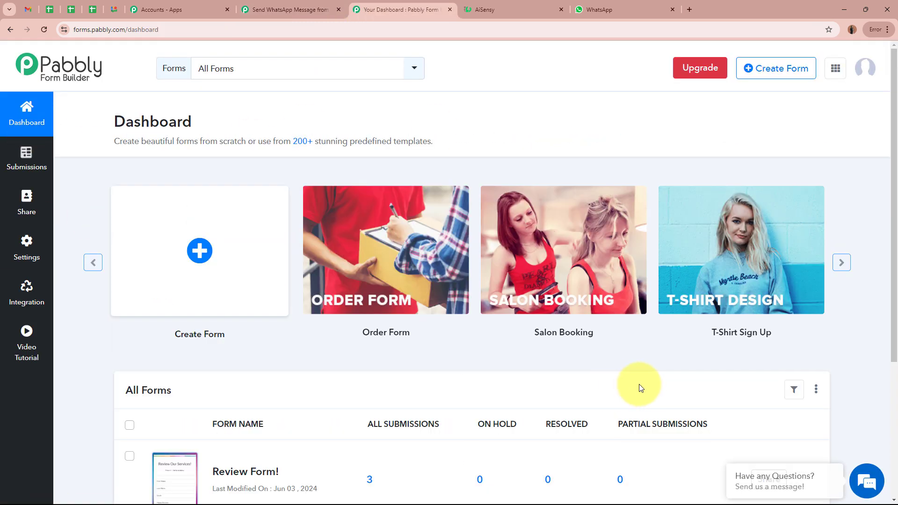
scroll(641, 388, "down", 5)
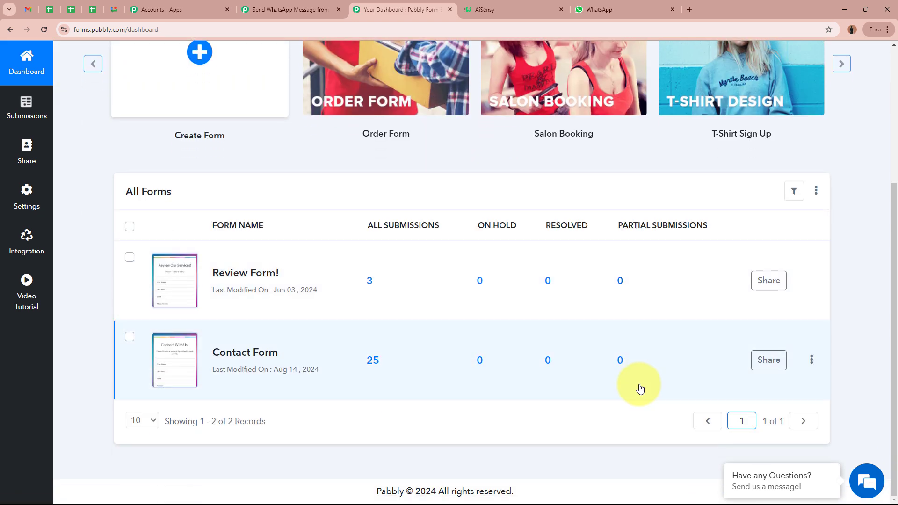
mouse_move(186, 354)
left_click(288, 11)
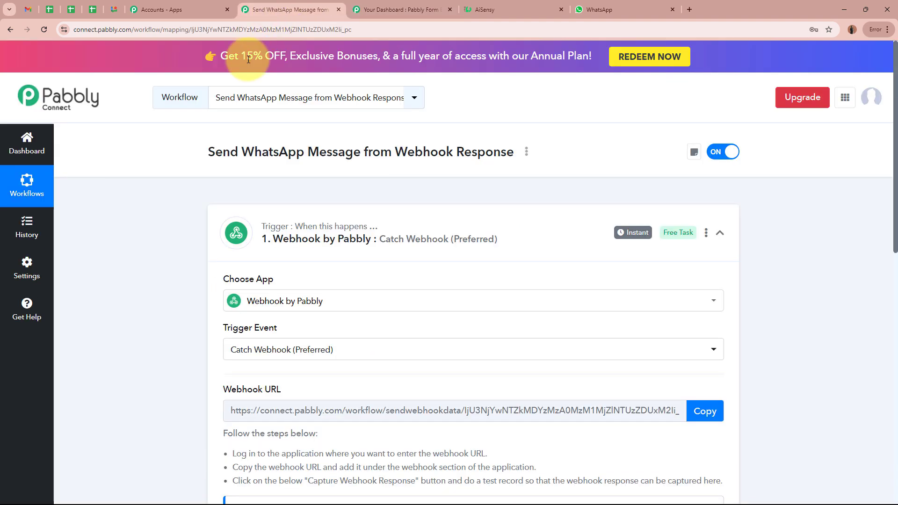
scroll(156, 316, "down", 5)
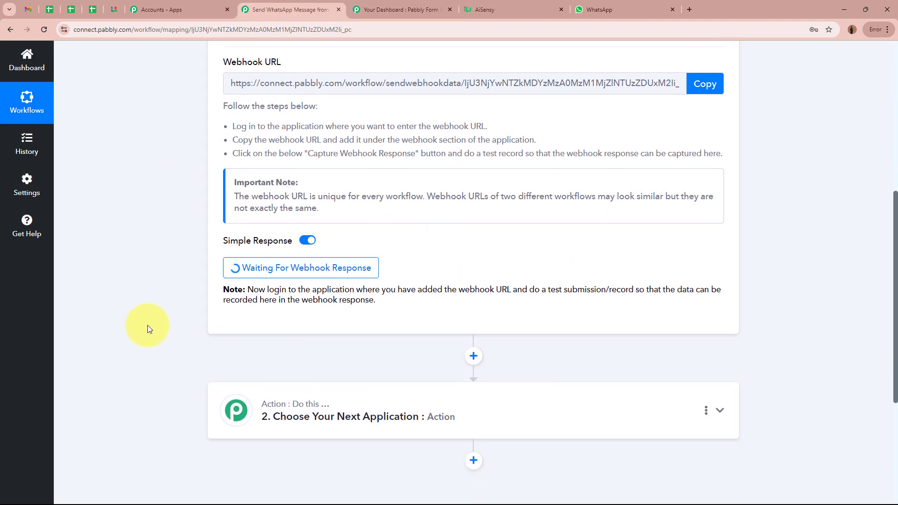
scroll(146, 326, "up", 4)
scroll(145, 329, "up", 3)
left_click(403, 10)
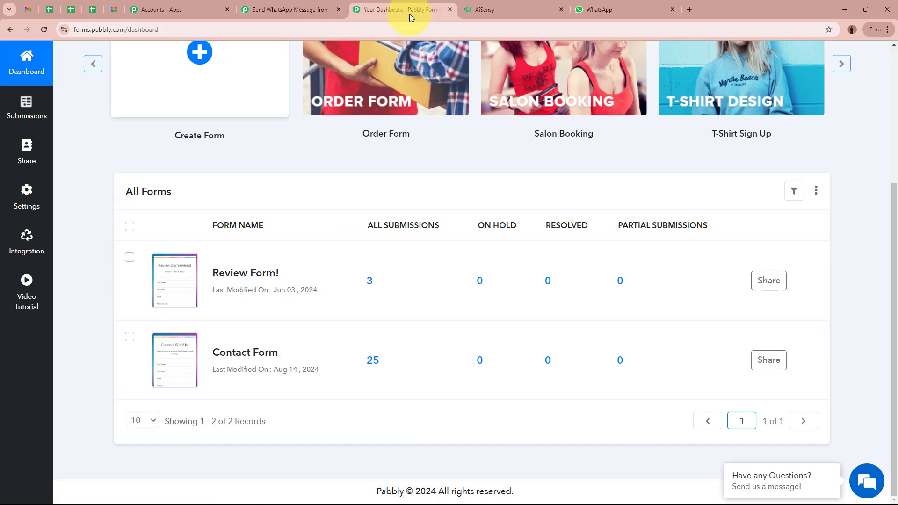
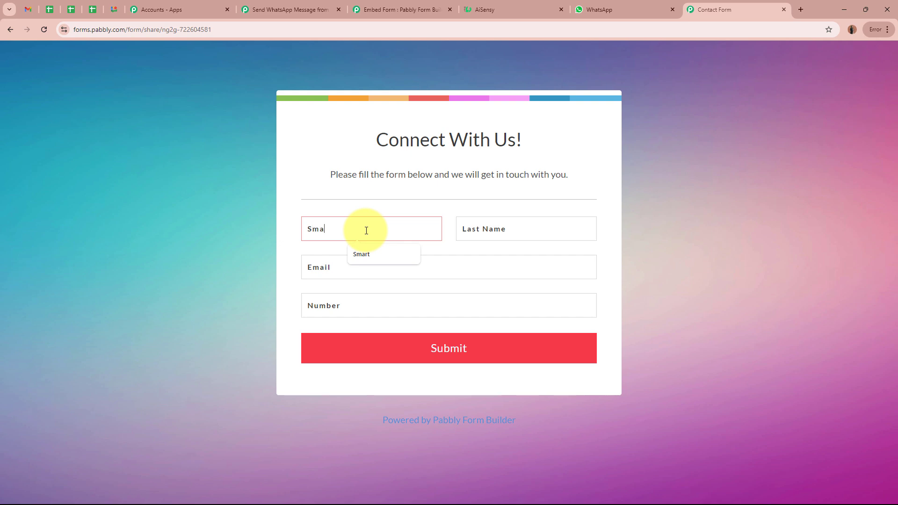
- Fill in the contact form's first name, last name, test e-mail address and phone number
type("rt")
left_click(530, 221)
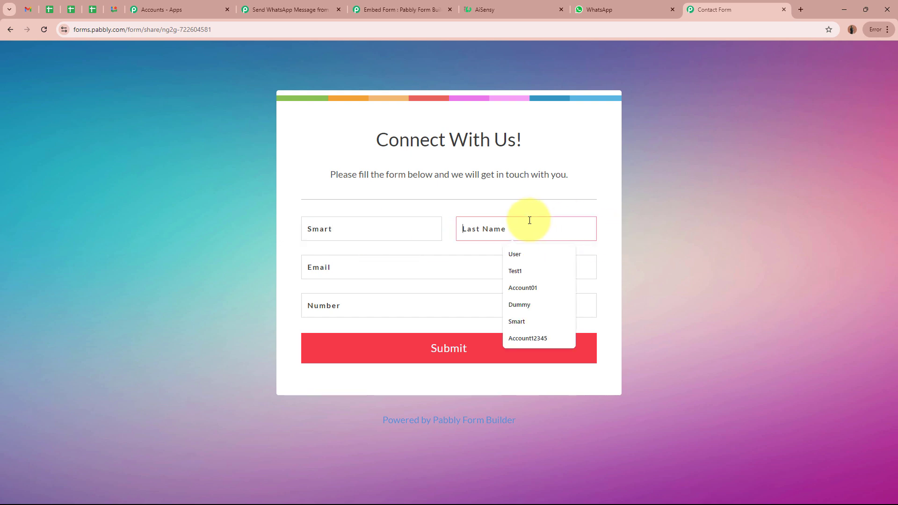
type("Person")
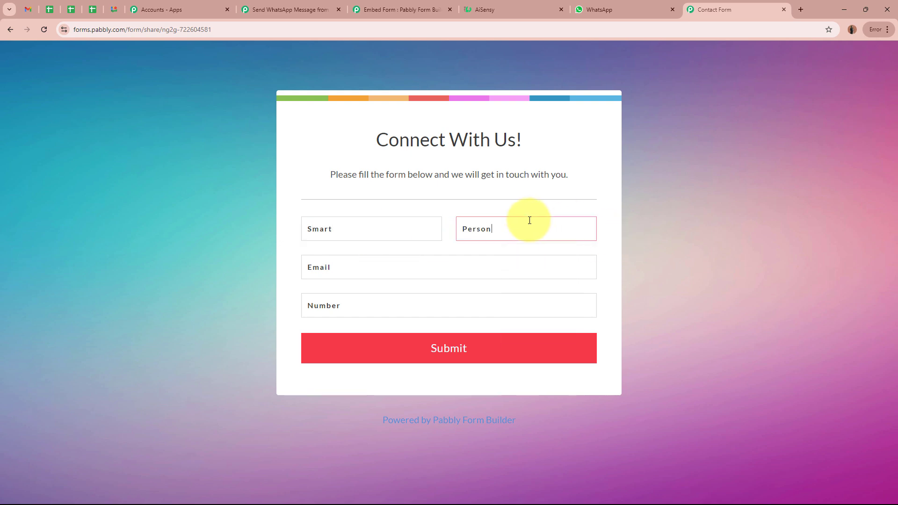
left_click(442, 273)
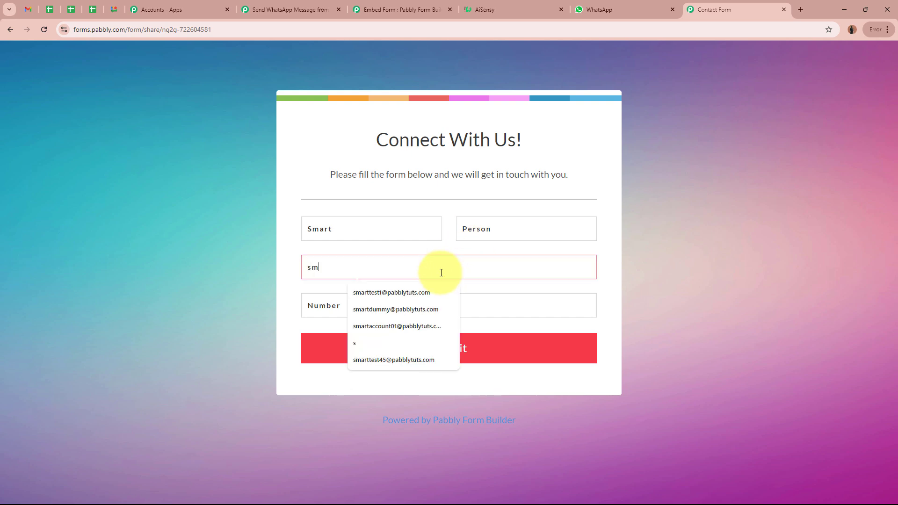
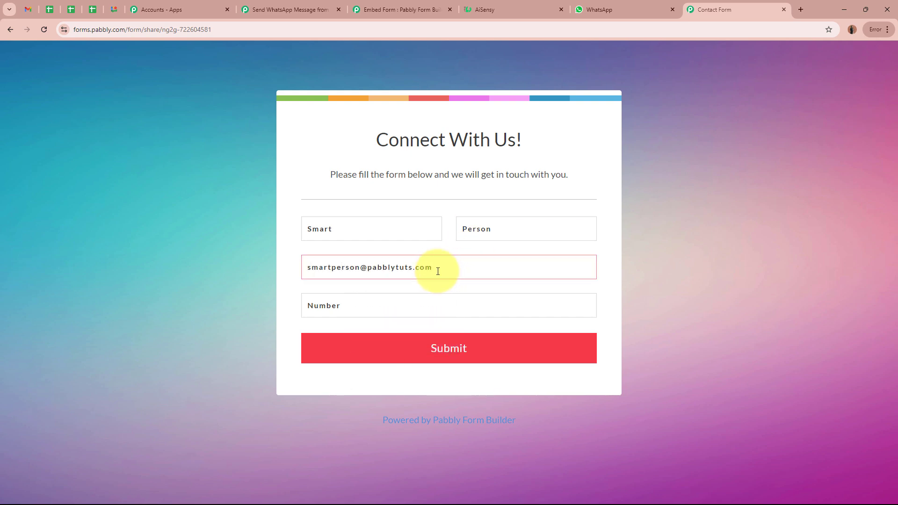
left_click(391, 306)
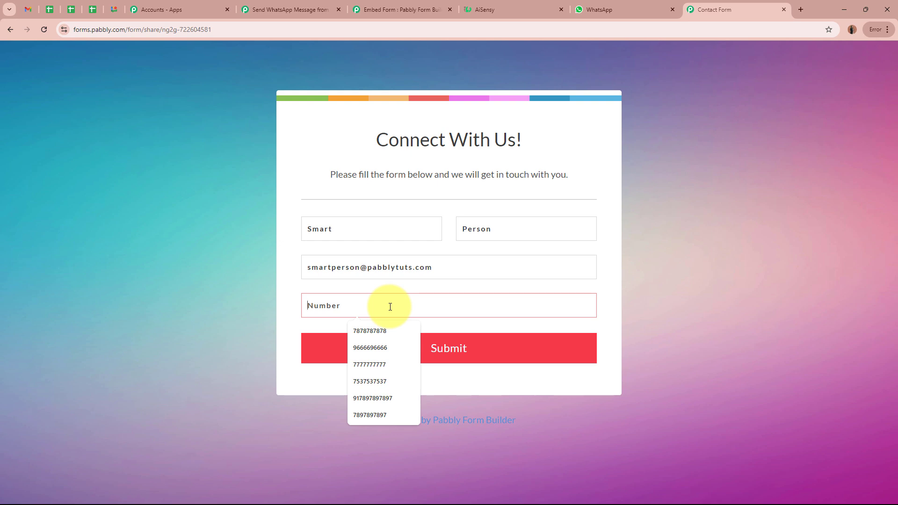
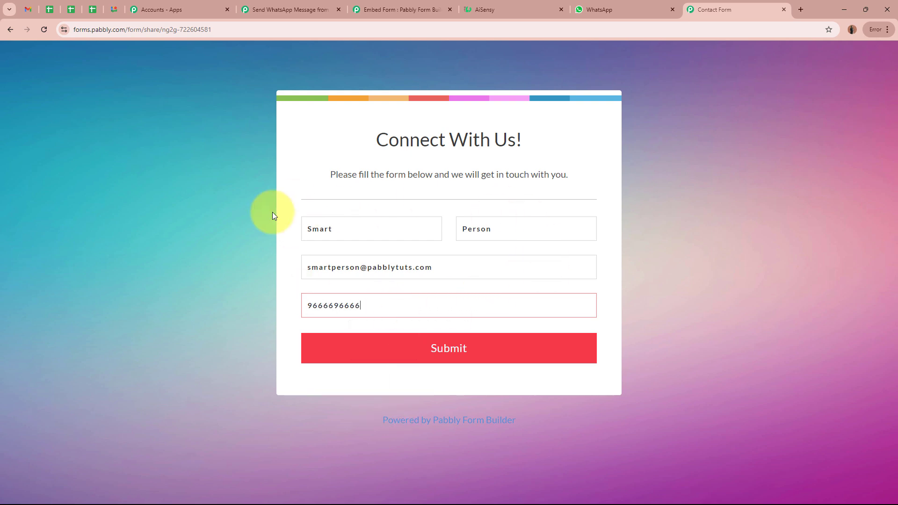
- Submit the form and check the 'Your Message Received Successfully.' confirmation
left_click(520, 357)
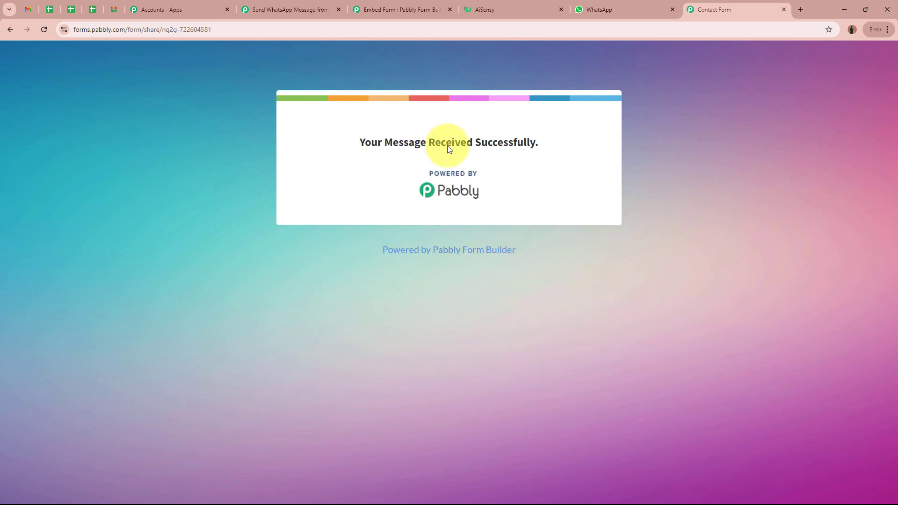
left_click_drag(360, 141, 563, 146)
left_click(563, 147)
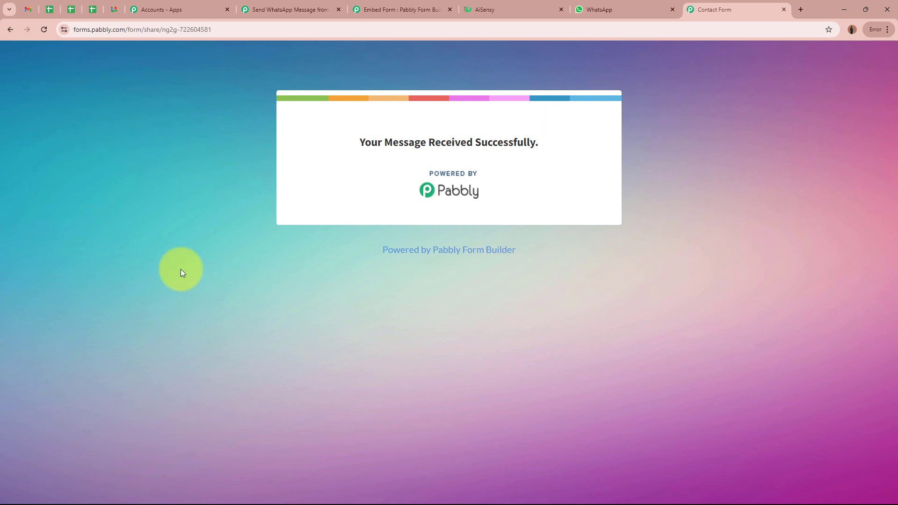
- Review the captured phone number, last name, first name and e-mail under Response Received
left_click(290, 9)
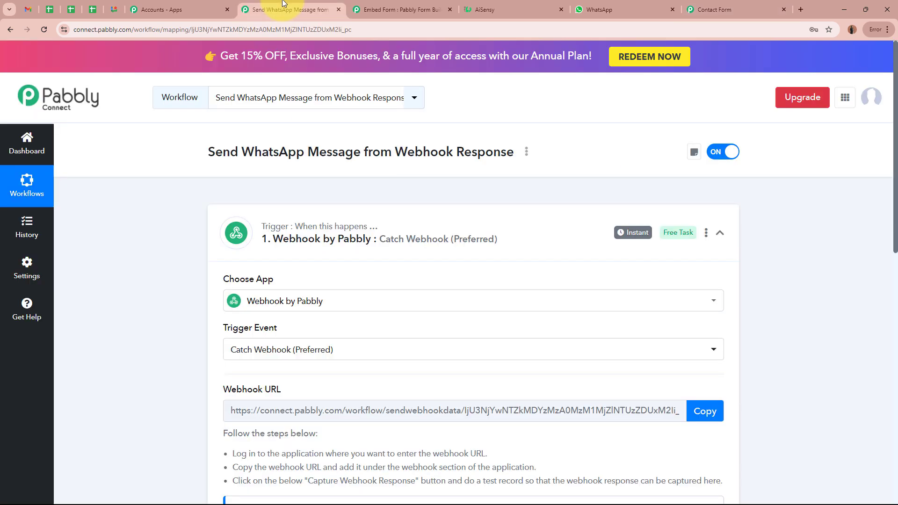
scroll(155, 356, "down", 4)
scroll(155, 359, "down", 3)
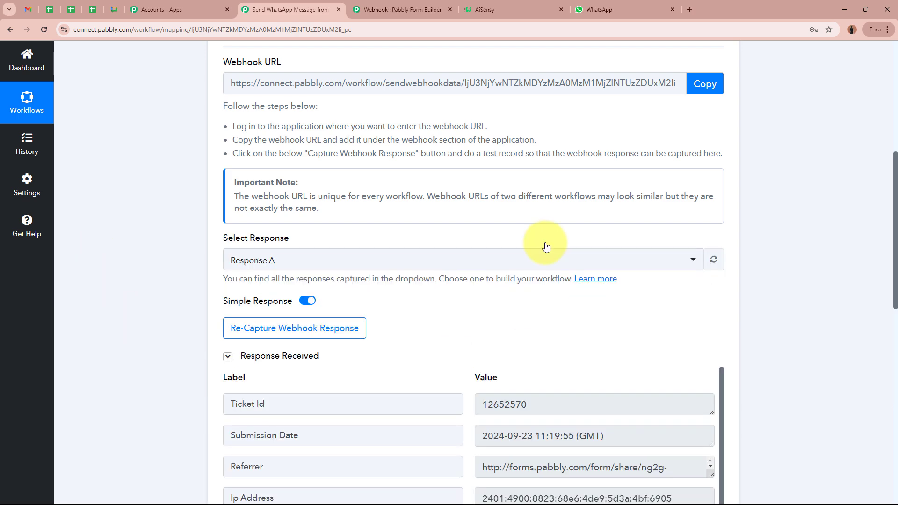
scroll(134, 240, "down", 4)
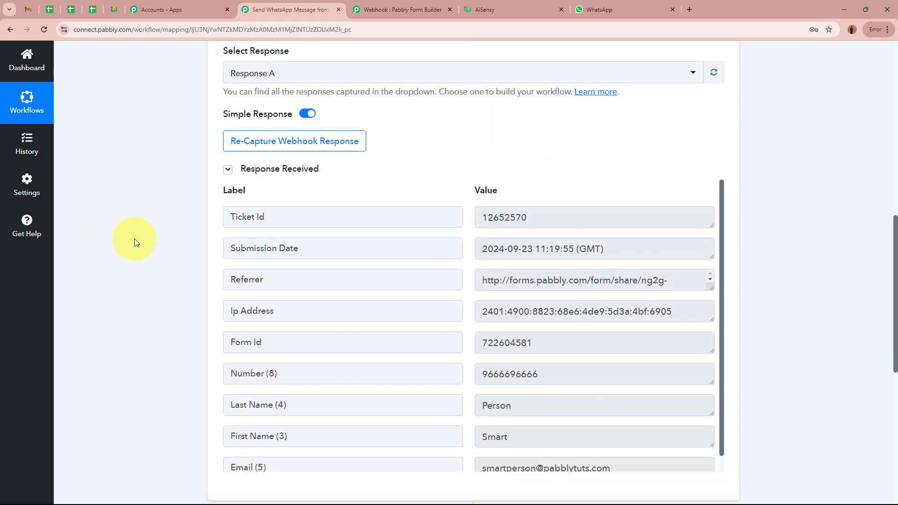
scroll(133, 240, "down", 1)
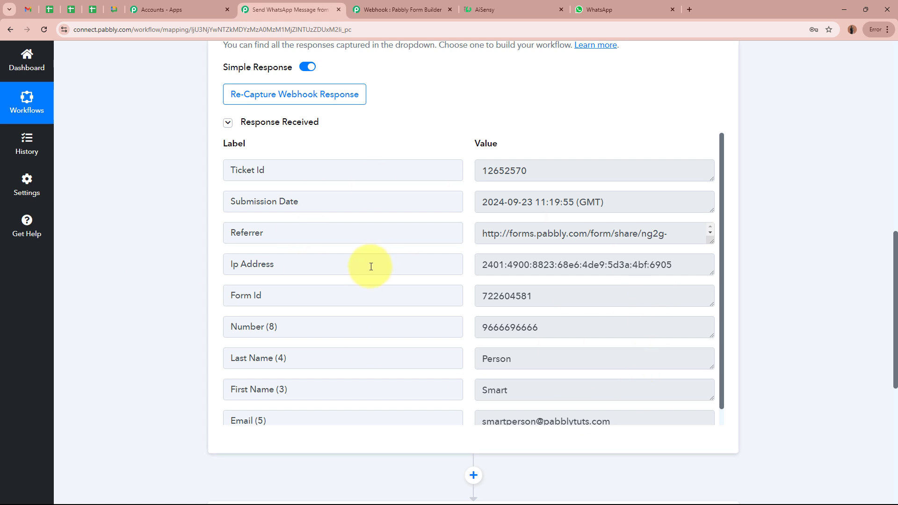
scroll(371, 266, "down", 1)
double_click(575, 311)
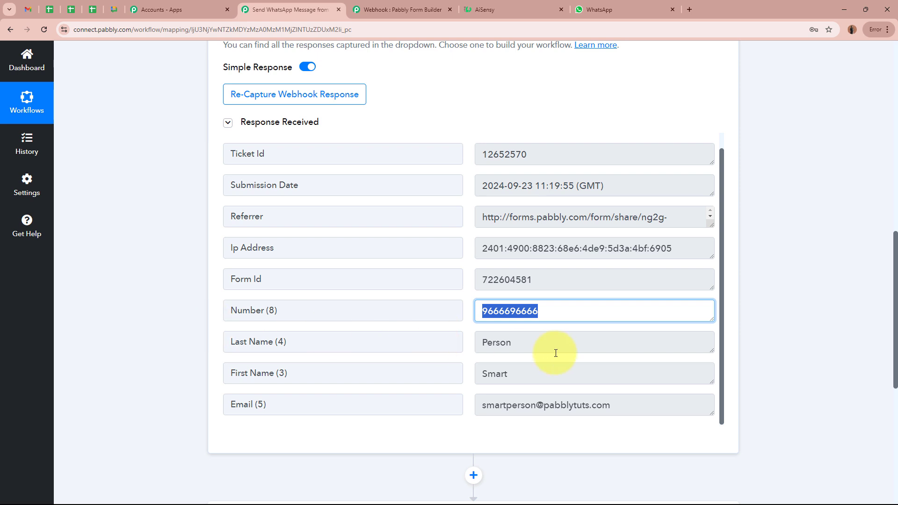
double_click(541, 343)
double_click(553, 373)
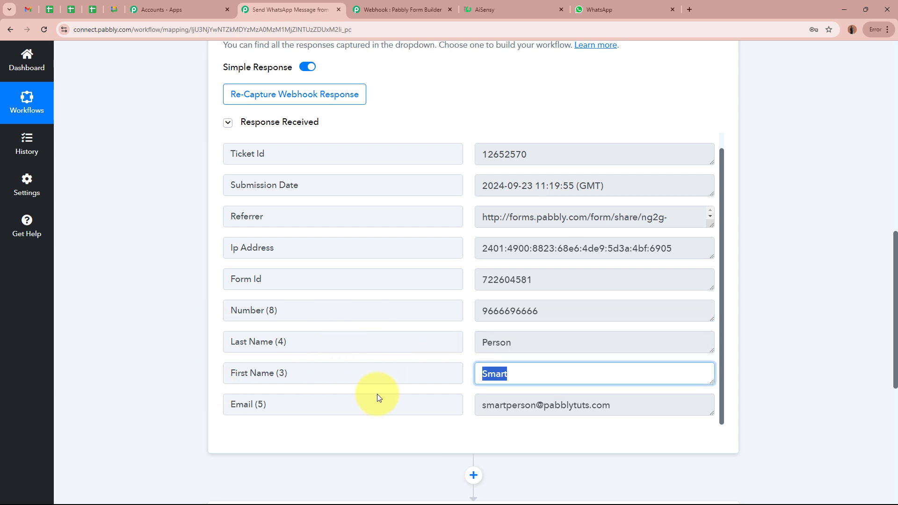
double_click(594, 403)
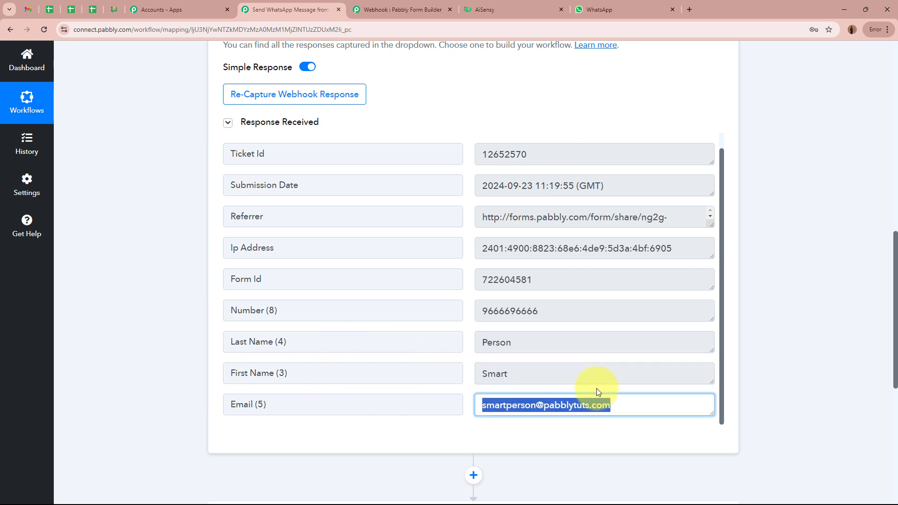
left_click(792, 355)
- Collapse the Webhook trigger card to show the two-step workflow
scroll(567, 325, "up", 1)
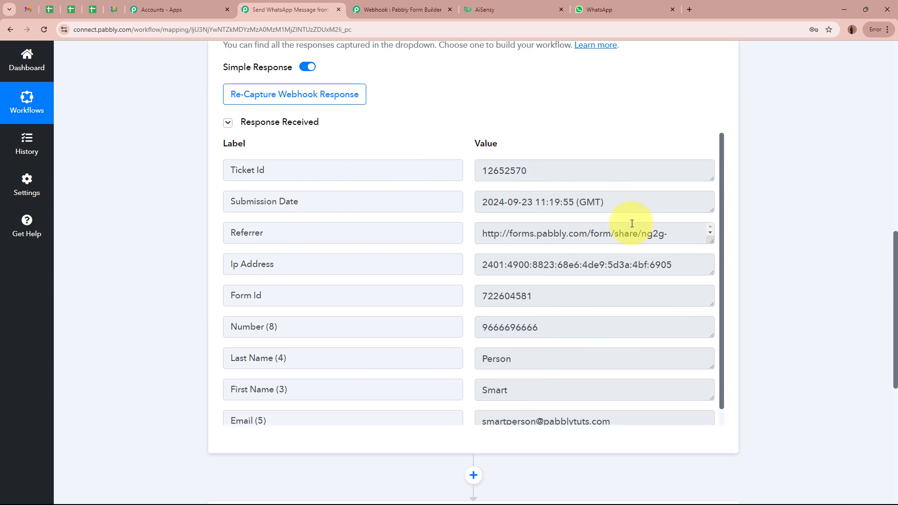
scroll(802, 330, "up", 15)
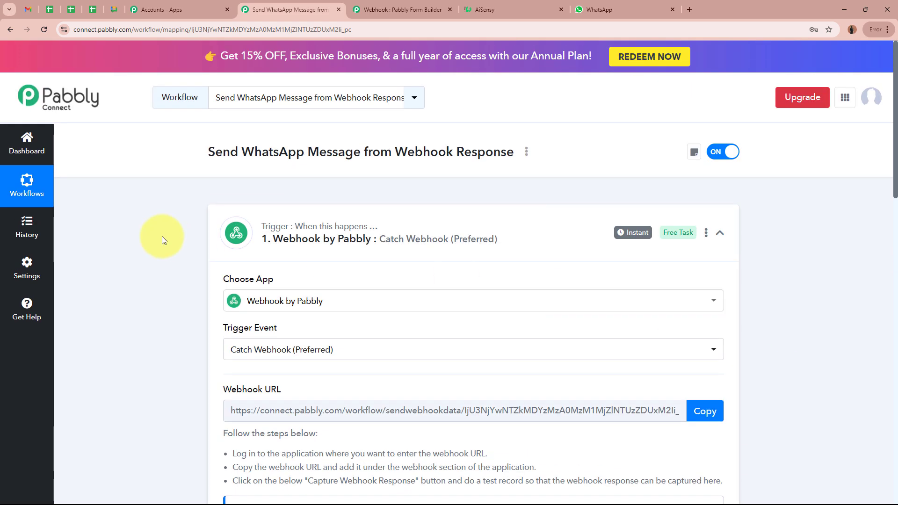
left_click(486, 255)
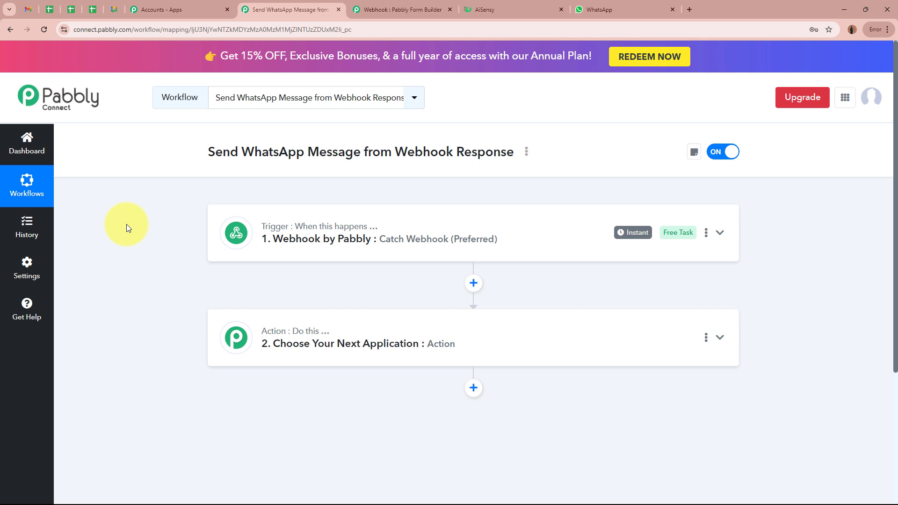
left_click(393, 9)
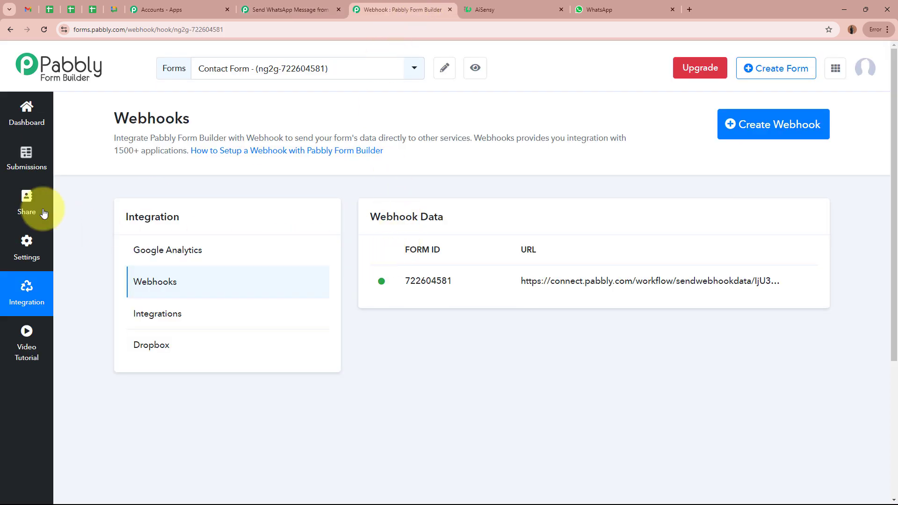
left_click(27, 113)
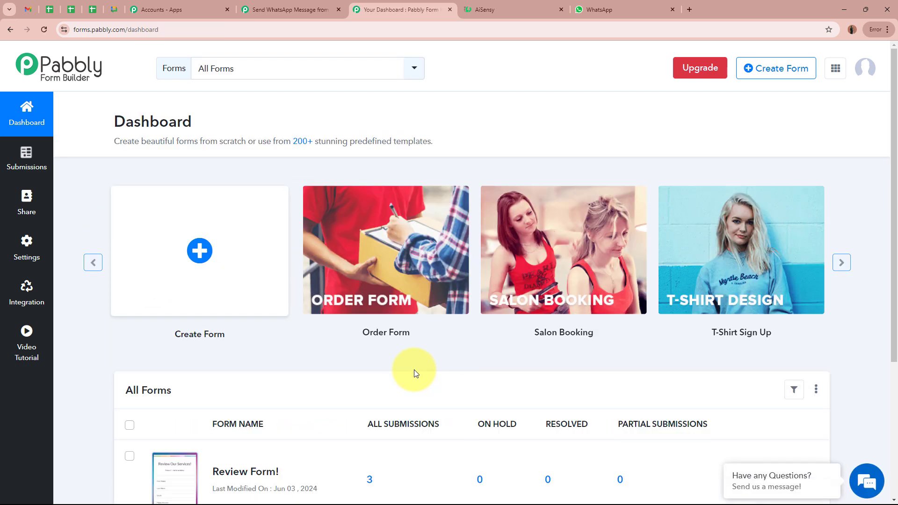
scroll(414, 369, "down", 4)
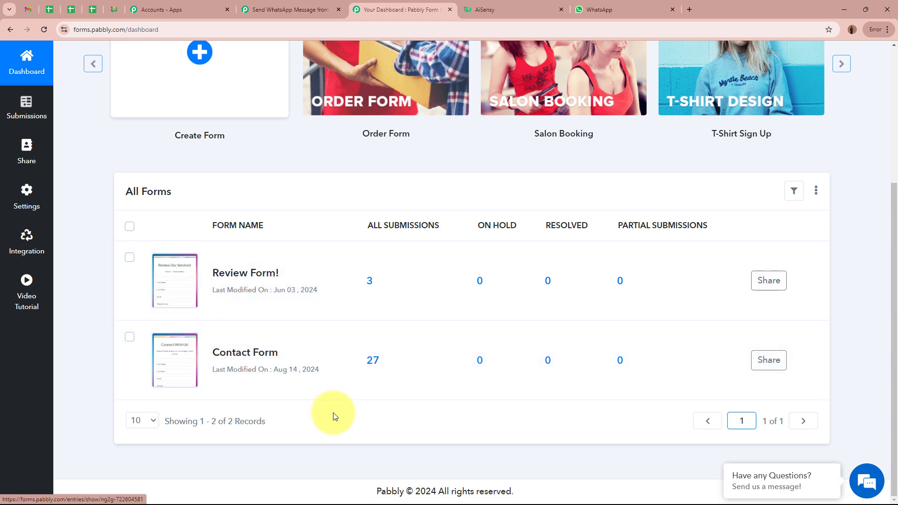
left_click(293, 8)
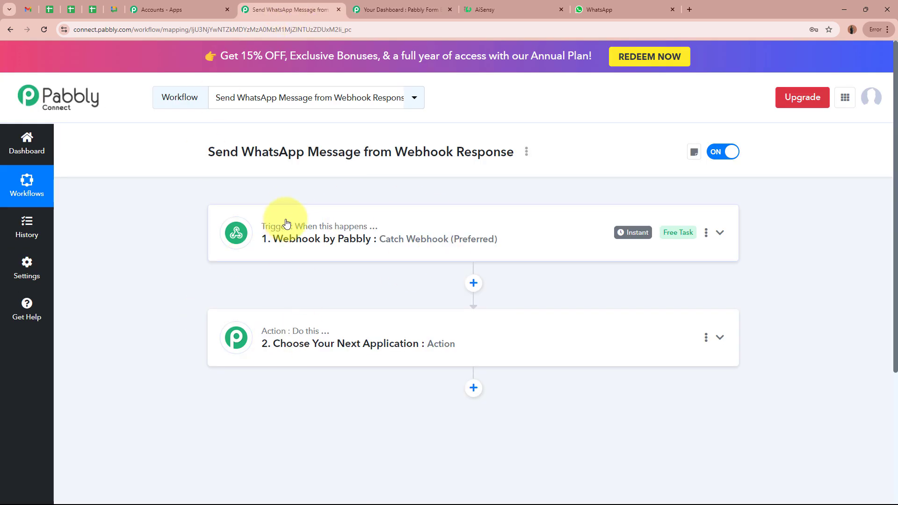
left_click(378, 9)
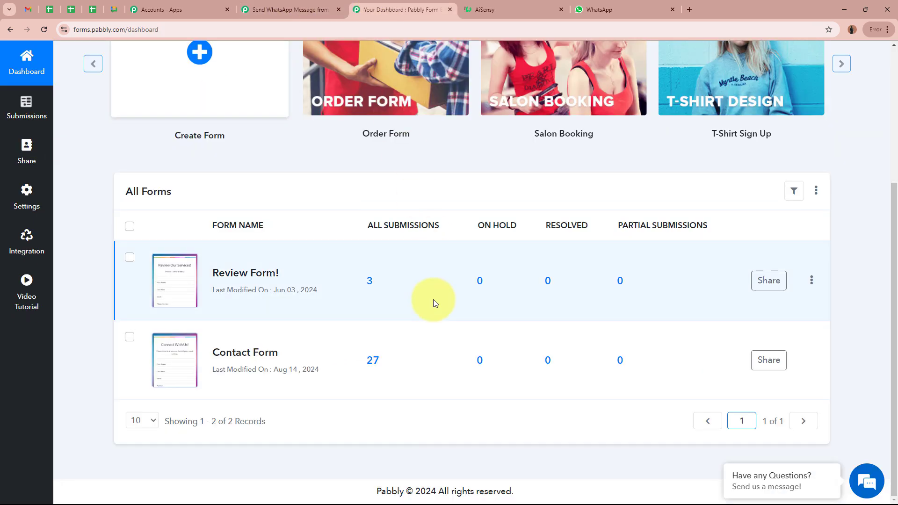
left_click_drag(213, 352, 288, 351)
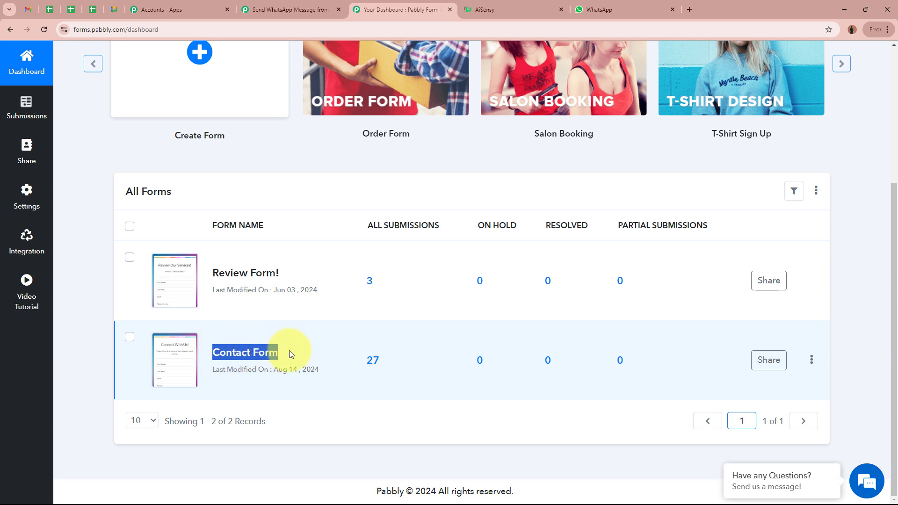
left_click(288, 351)
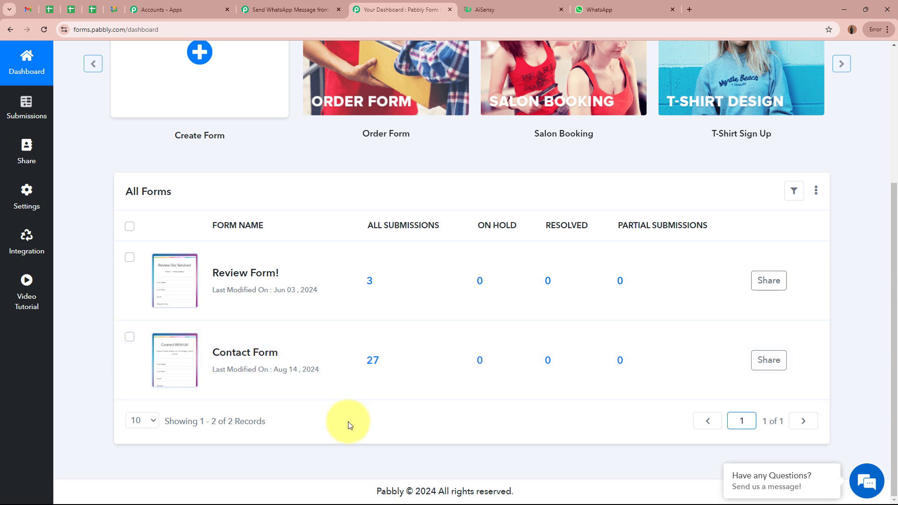
left_click(285, 10)
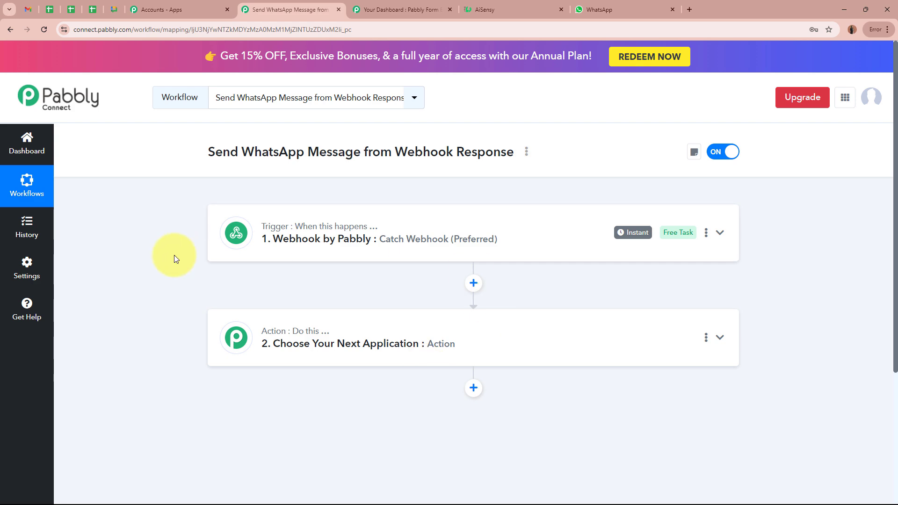
left_click(377, 10)
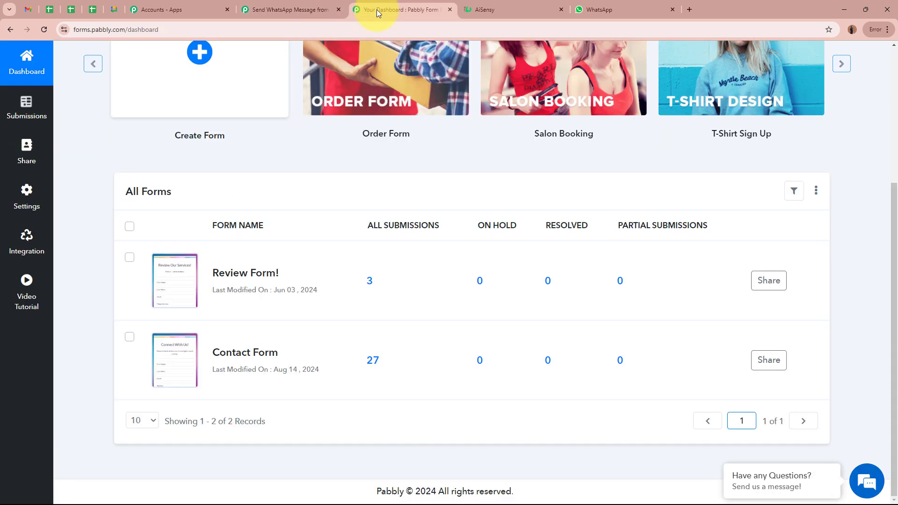
left_click(304, 9)
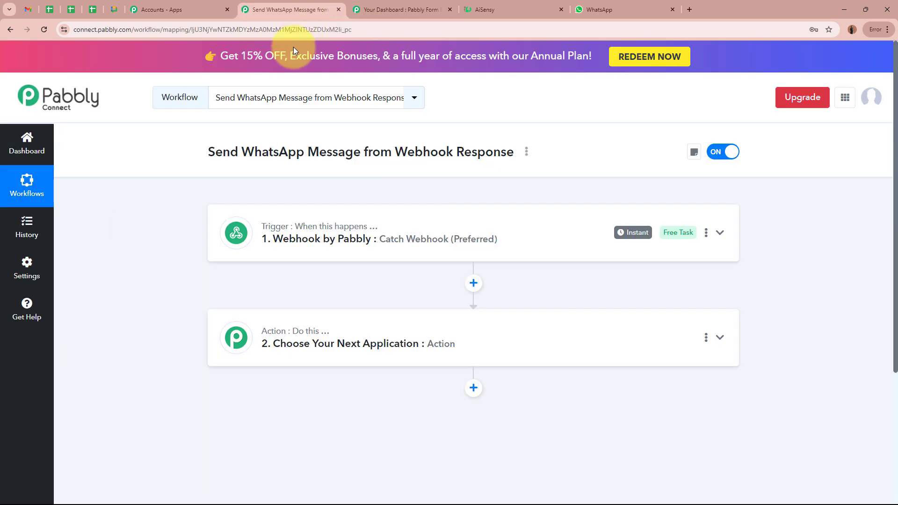
left_click(401, 337)
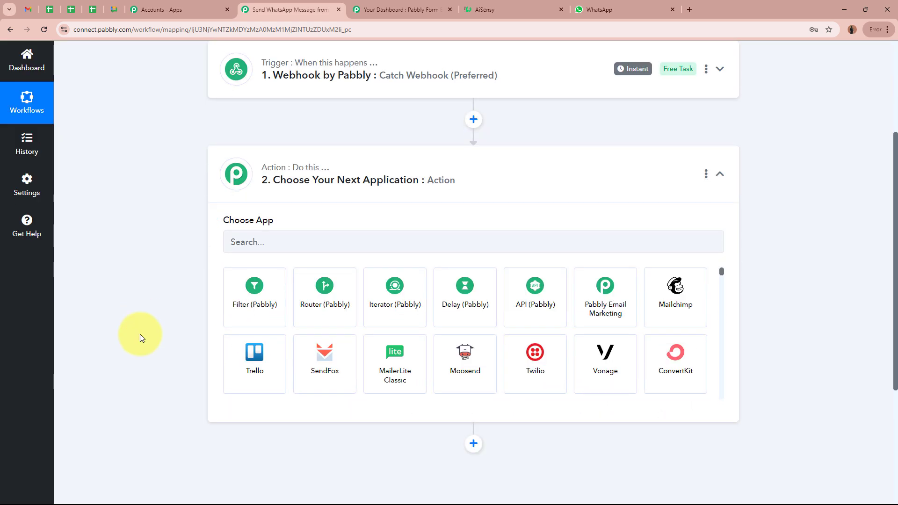
- Add a Filter (Pabbly) step with the Filter Values action event and connect it
left_click(248, 298)
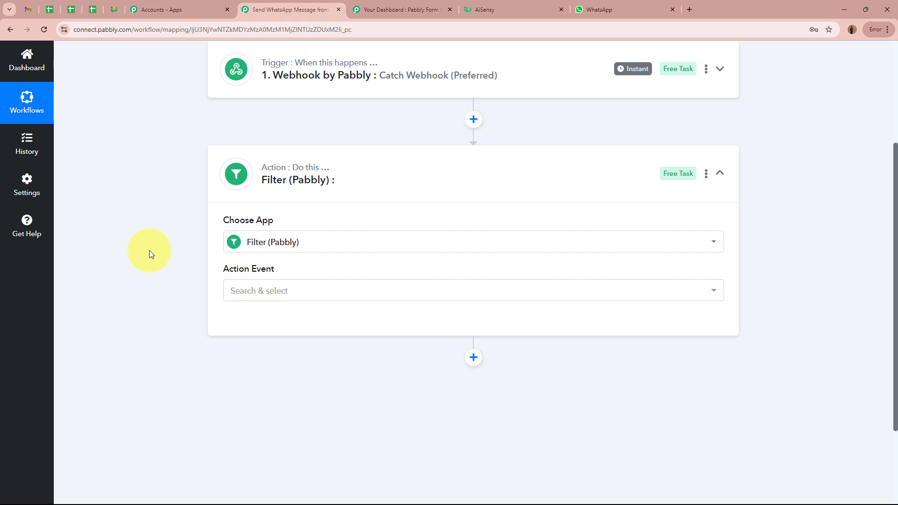
left_click(288, 292)
left_click(301, 361)
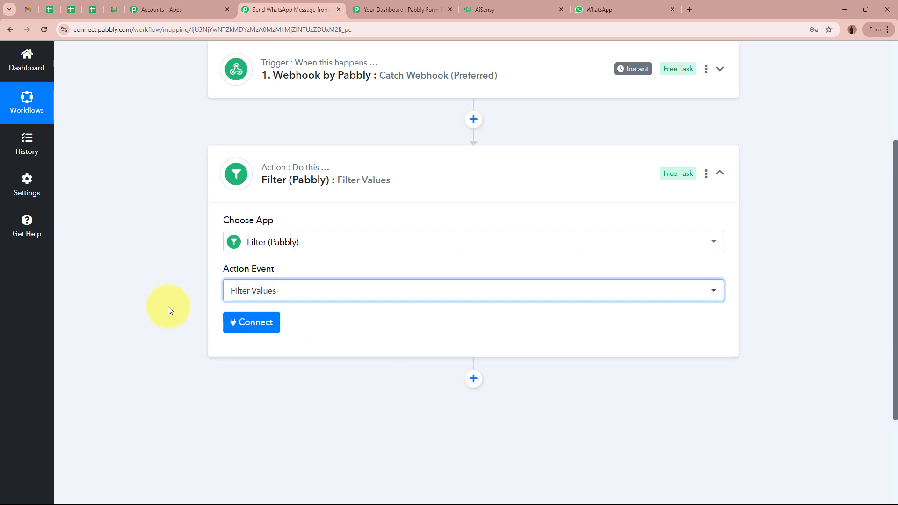
left_click(247, 322)
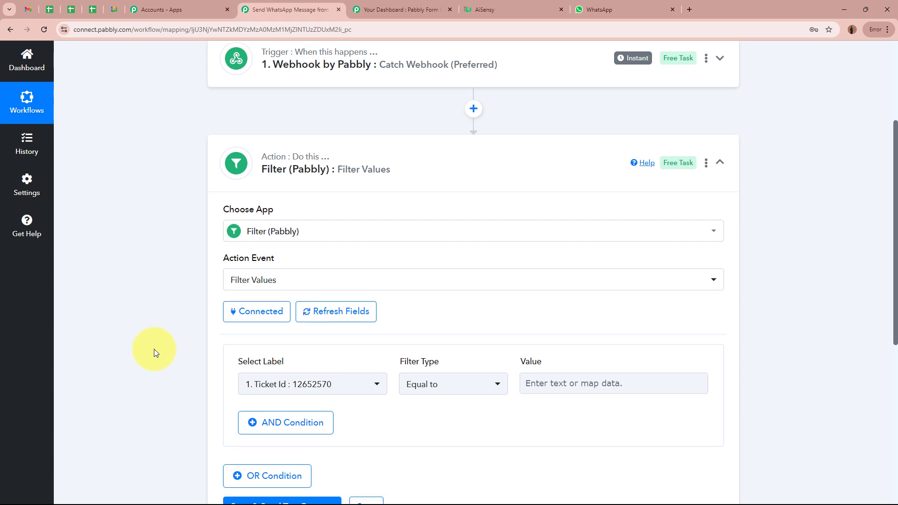
mouse_move(241, 234)
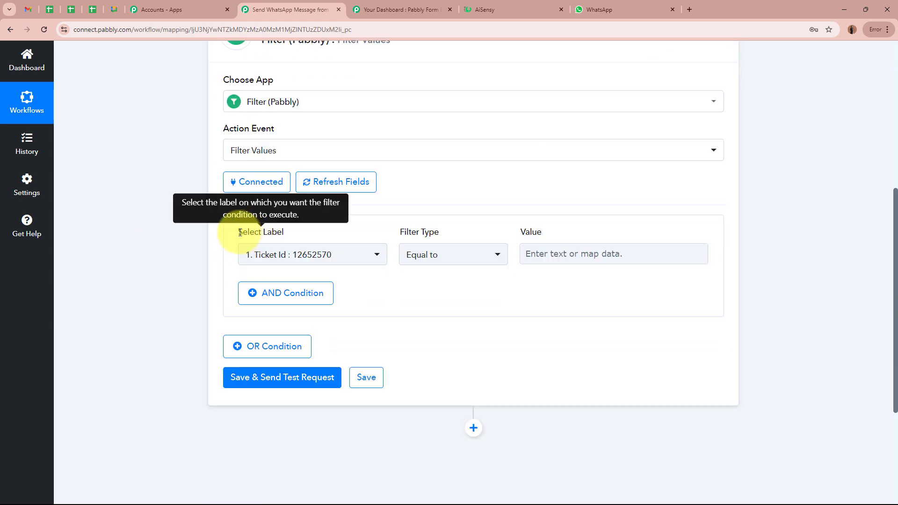
left_click_drag(240, 232, 296, 234)
left_click_drag(400, 233, 581, 236)
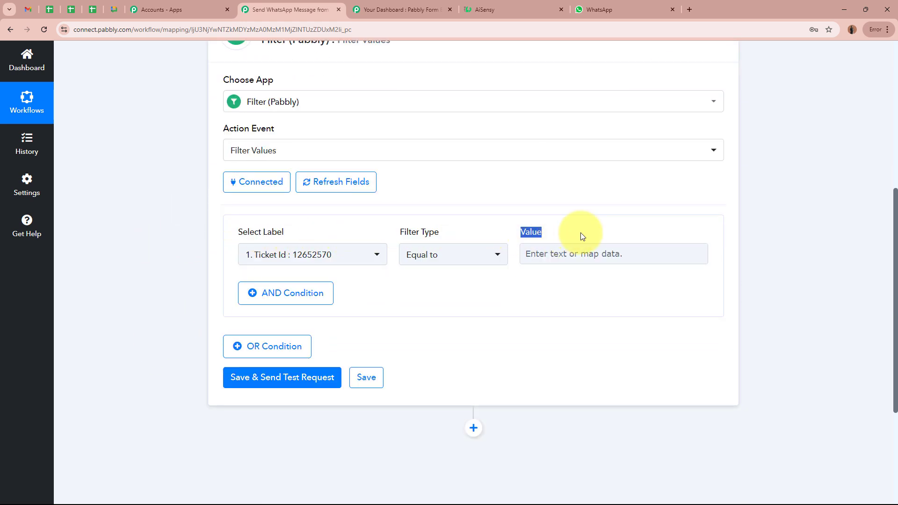
- Set the filter condition to Form Id equals 722604581
left_click(305, 260)
left_click(391, 322)
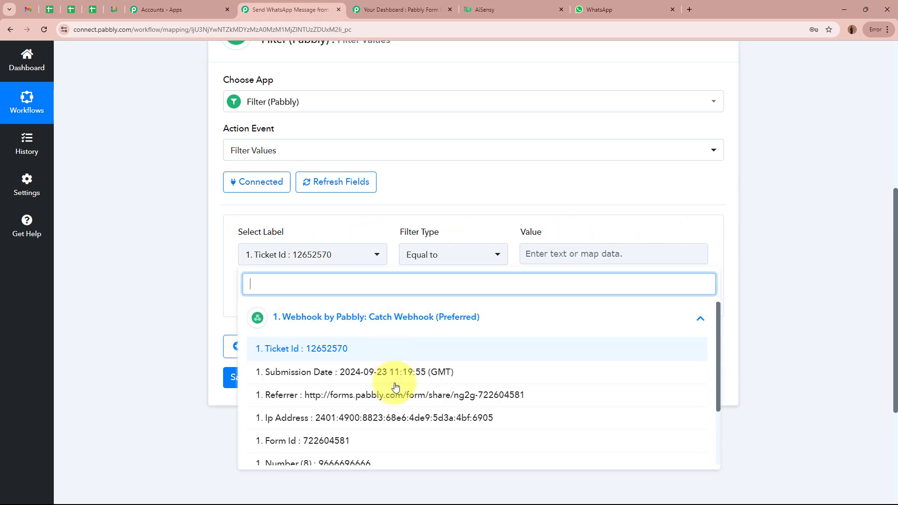
scroll(378, 371, "down", 2)
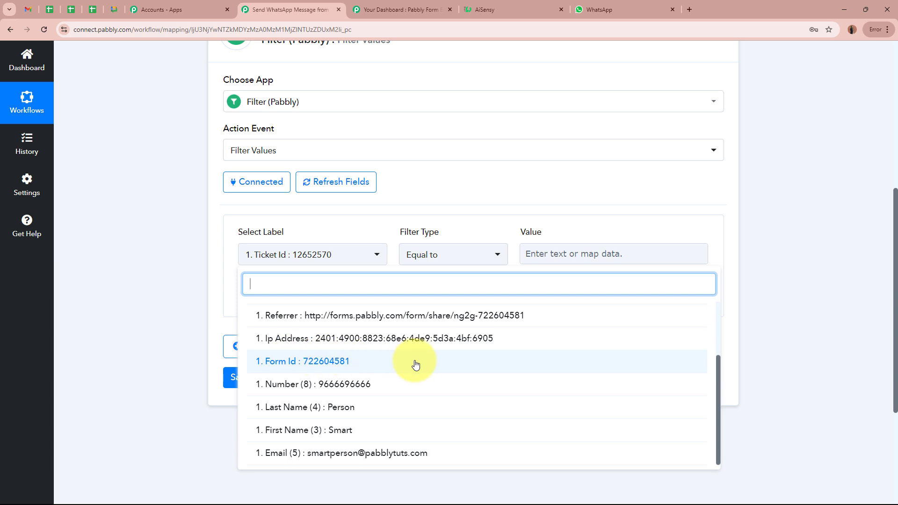
left_click(423, 9)
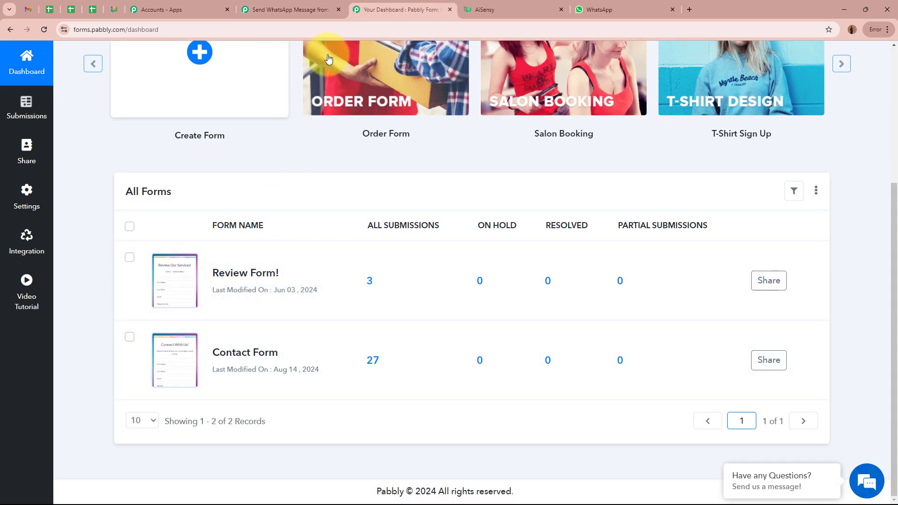
left_click(326, 6)
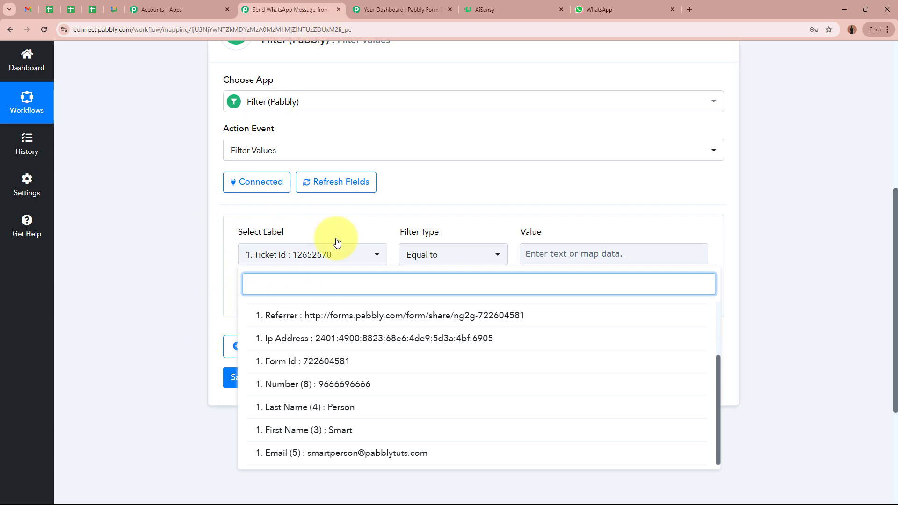
left_click(292, 361)
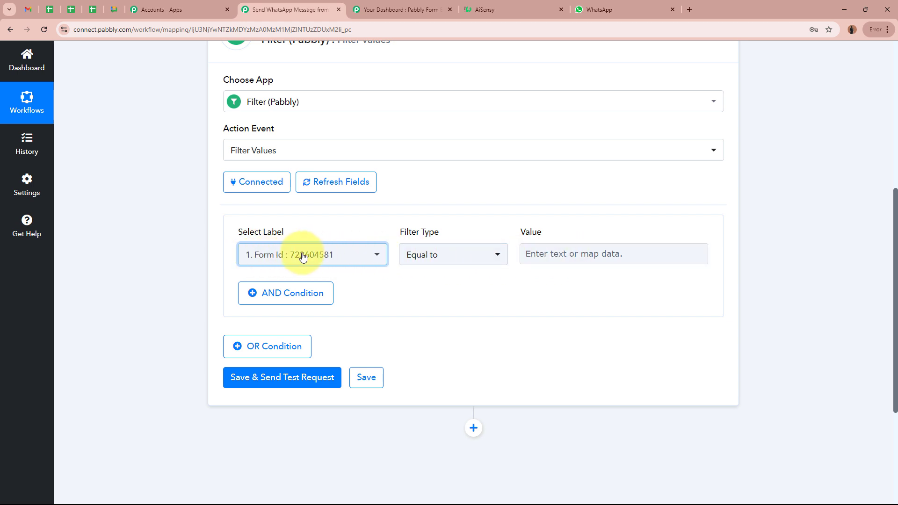
left_click(600, 249)
type("7")
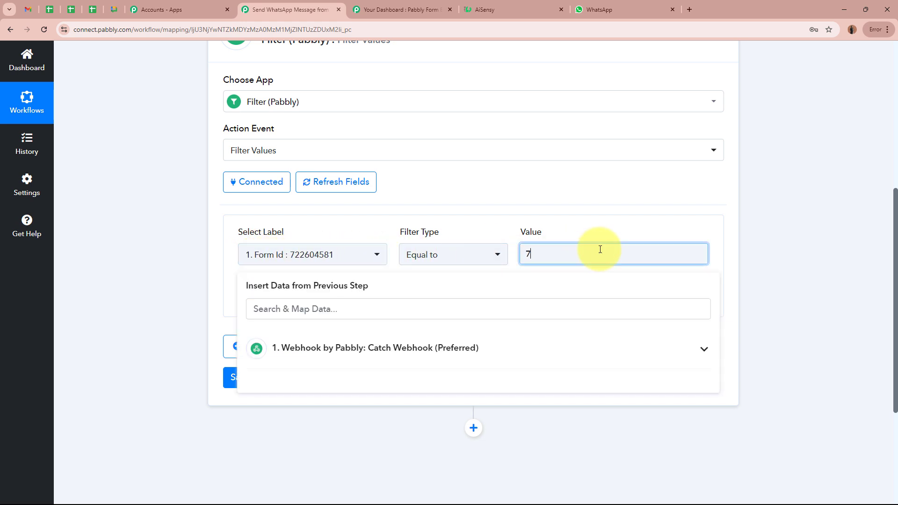
type("22604581")
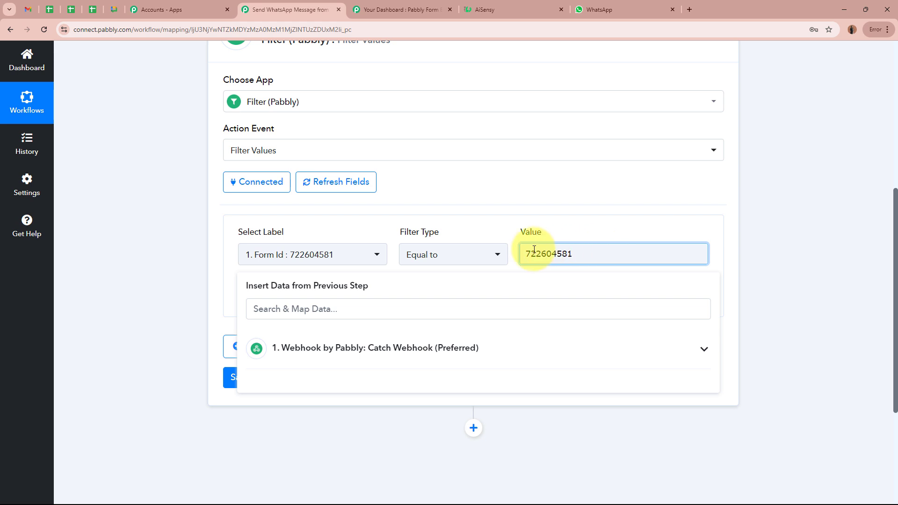
left_click(759, 262)
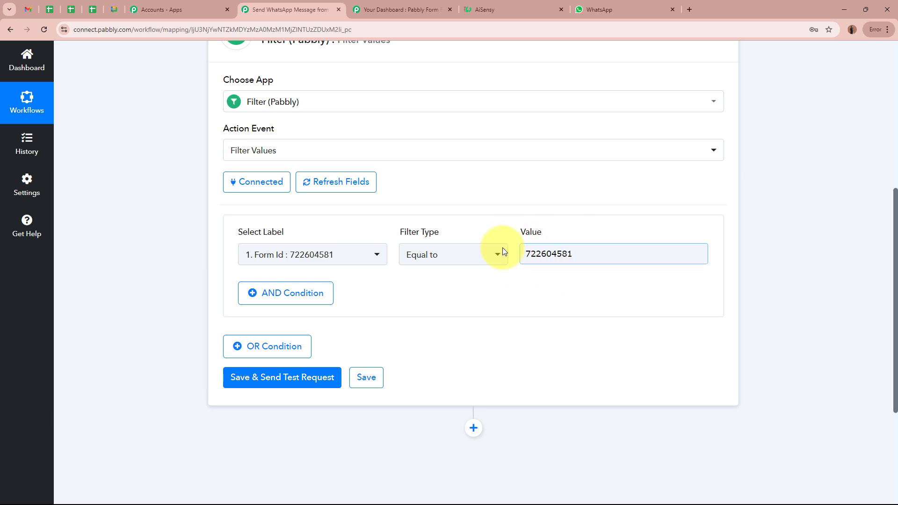
- Save and test the filter, confirming a success status with 'Condition is true'
scroll(761, 301, "up", 6)
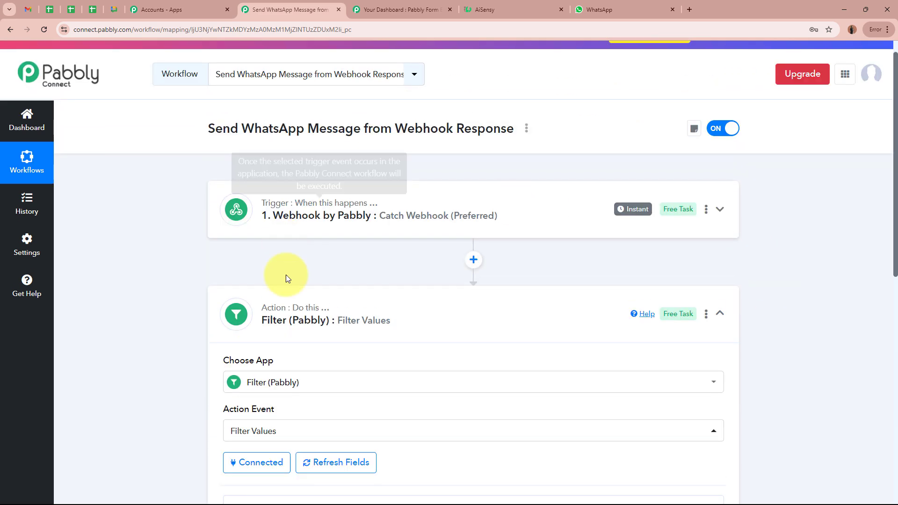
scroll(784, 277, "down", 8)
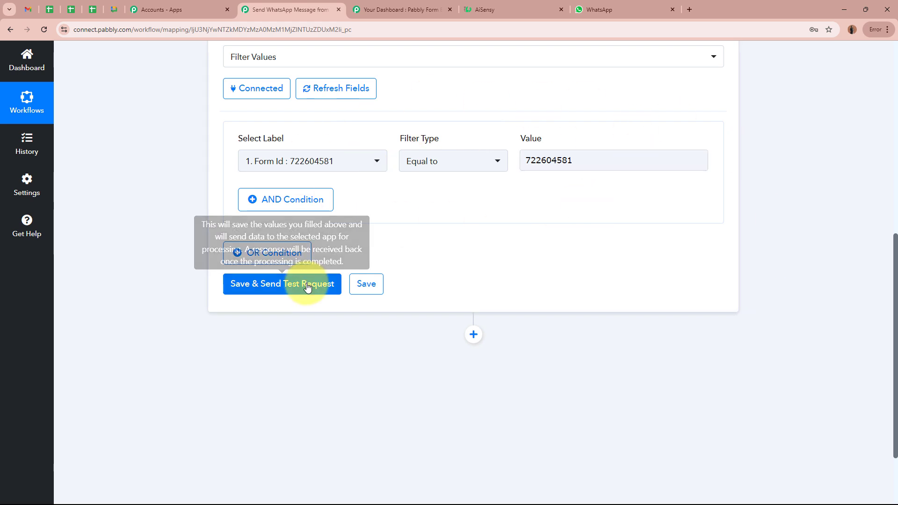
left_click(299, 285)
scroll(126, 276, "down", 2)
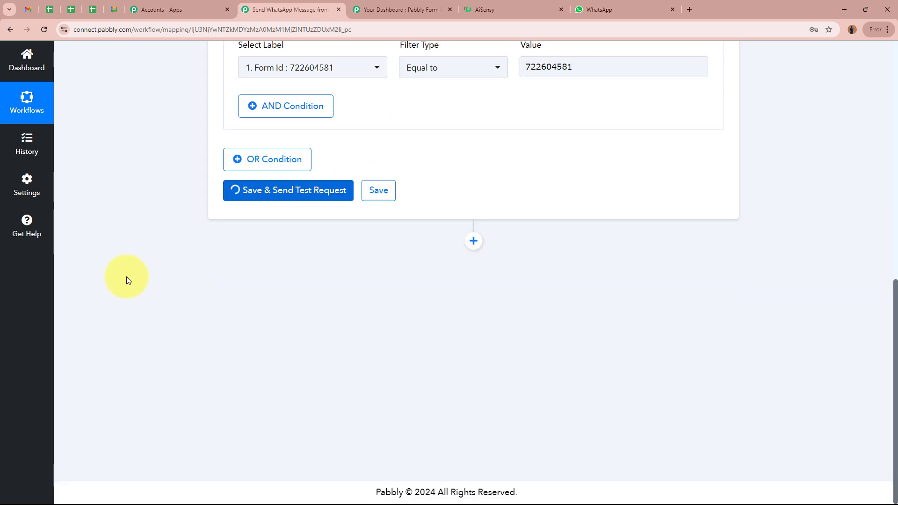
left_click_drag(616, 234, 451, 234)
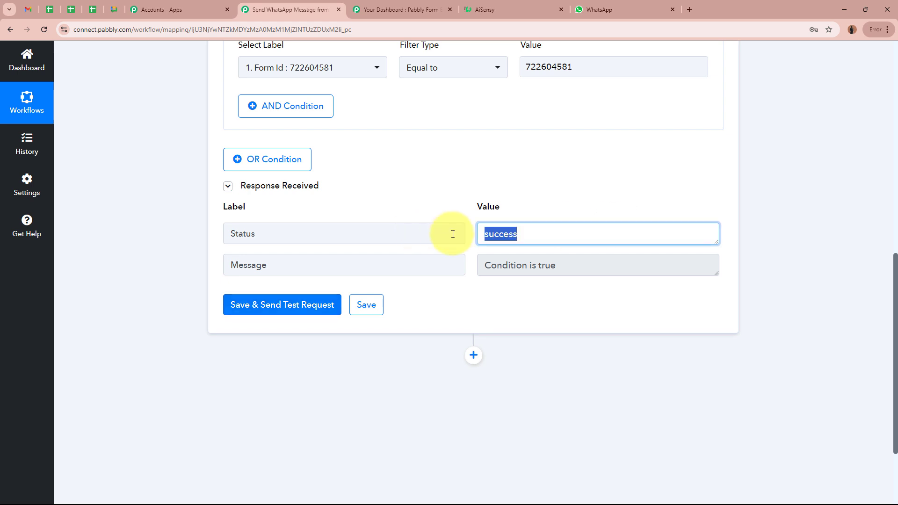
left_click_drag(484, 265, 565, 262)
left_click(770, 281)
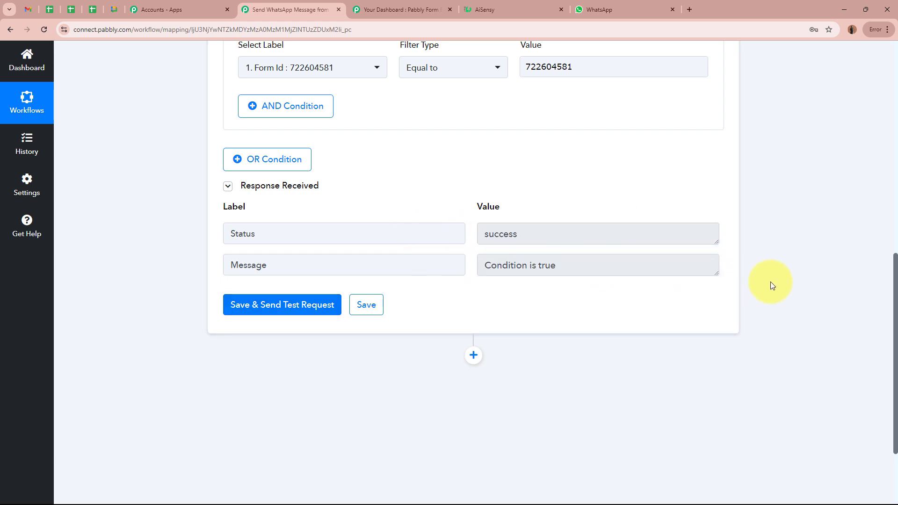
scroll(773, 287, "up", 3)
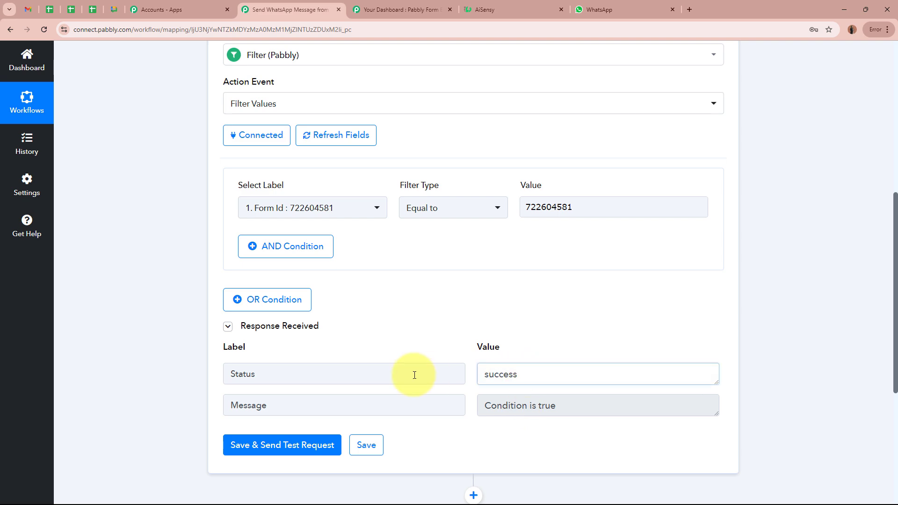
- Verify the matched Form Id against Pabbly Form Builder's form list and the test response
left_click(396, 9)
left_click(306, 9)
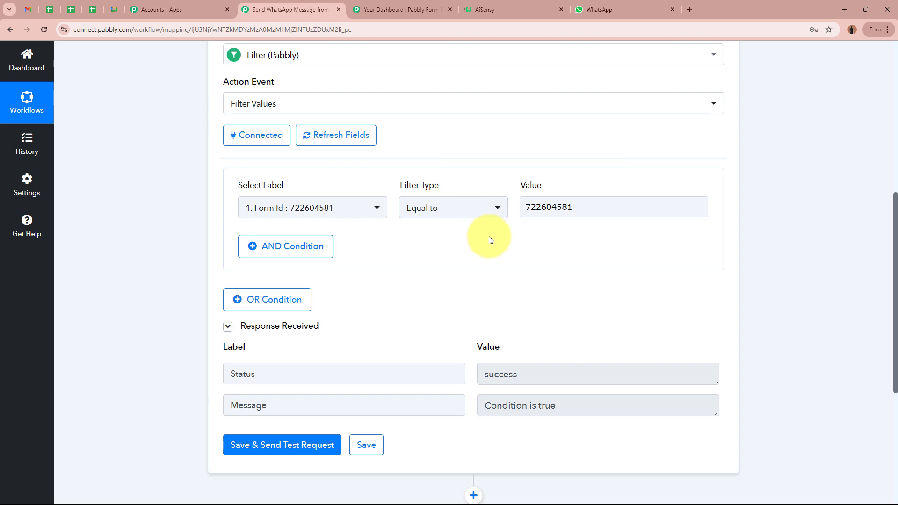
left_click_drag(525, 207, 583, 204)
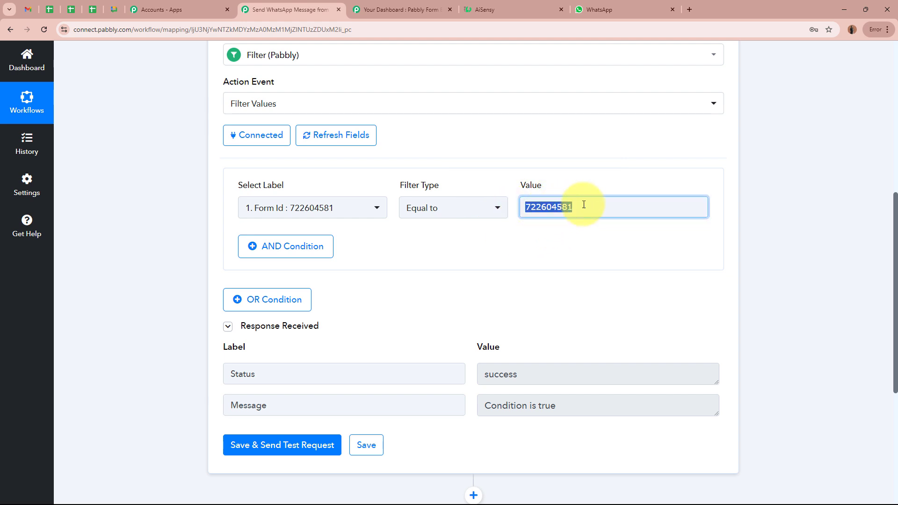
left_click(793, 217)
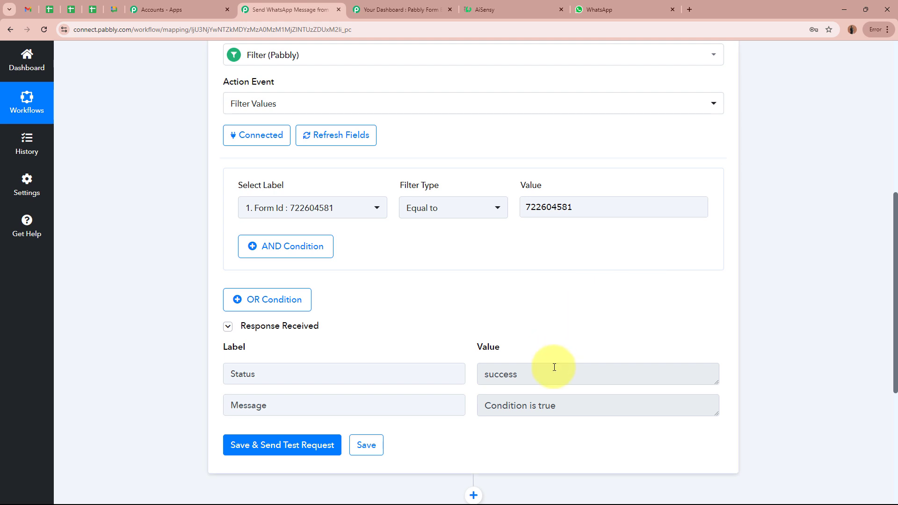
left_click_drag(565, 404, 369, 373)
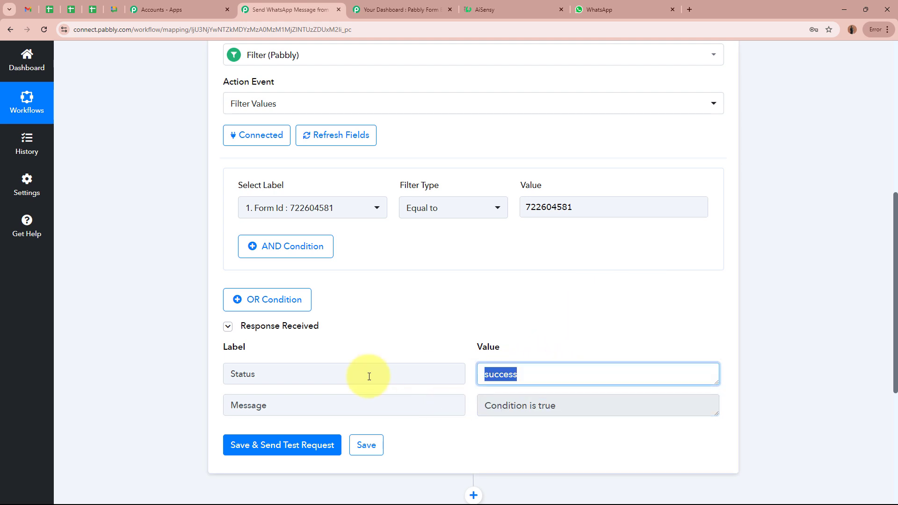
left_click(794, 371)
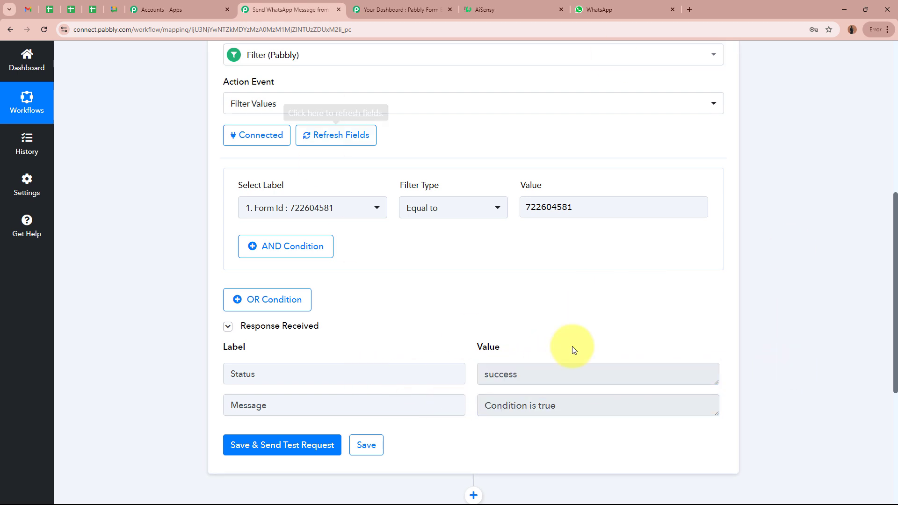
scroll(518, 244, "up", 5)
- Set the next action to WhatsApp by AiSensy with the Send Template Message event
left_click(507, 228)
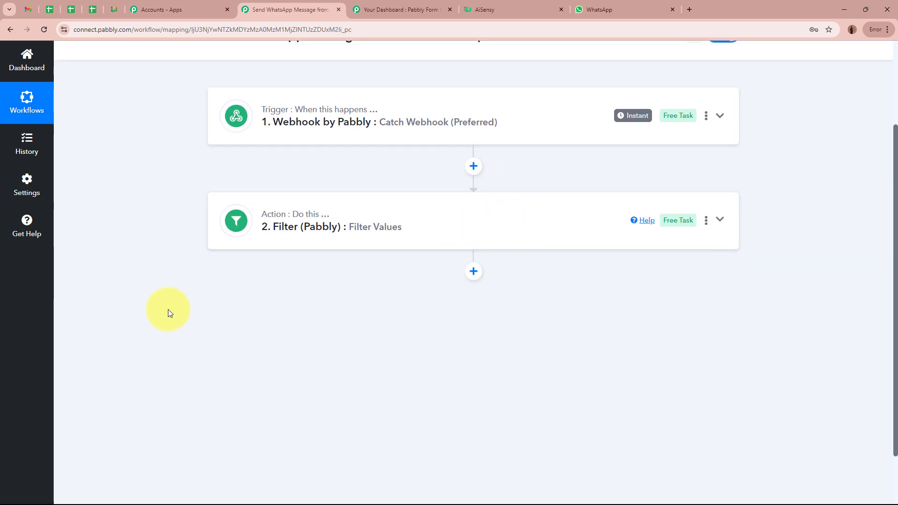
scroll(162, 312, "up", 3)
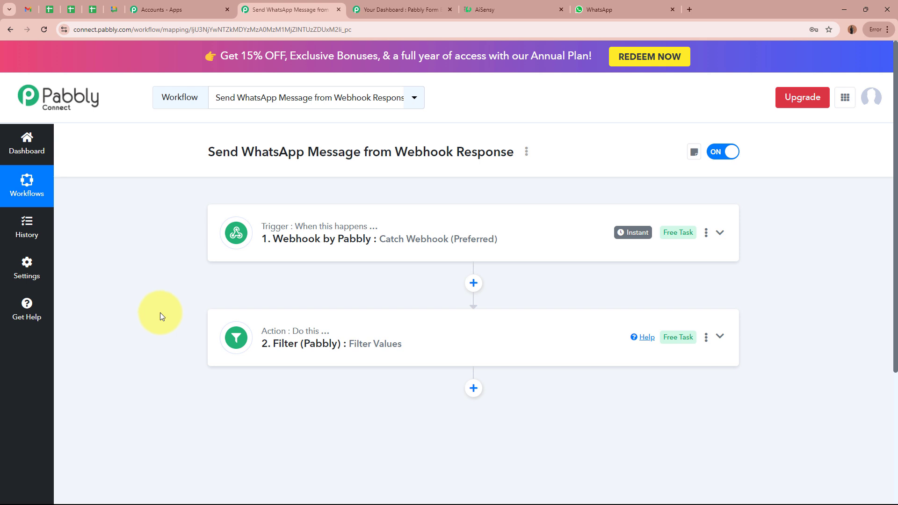
left_click(511, 9)
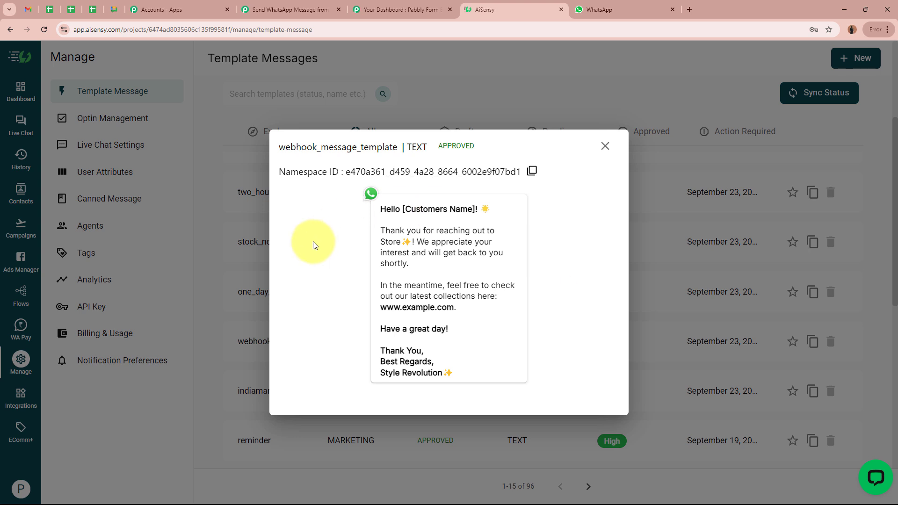
left_click(299, 8)
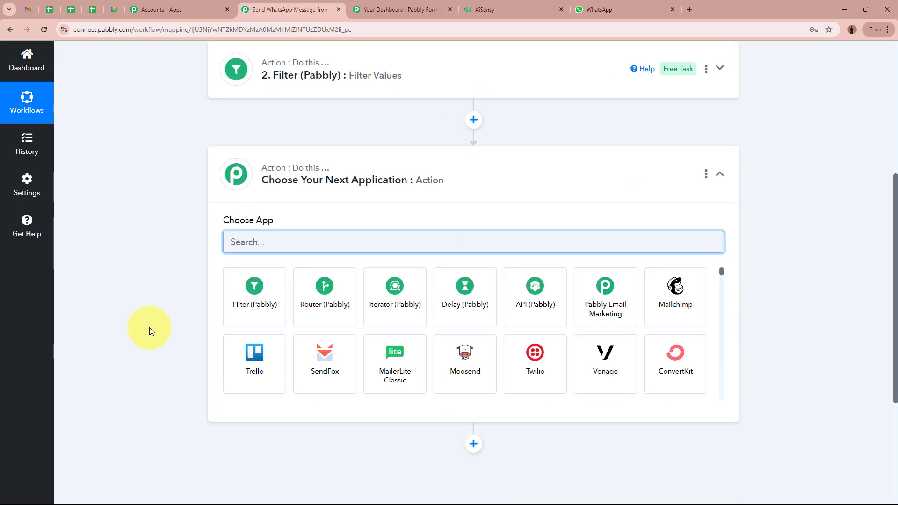
type("Whats")
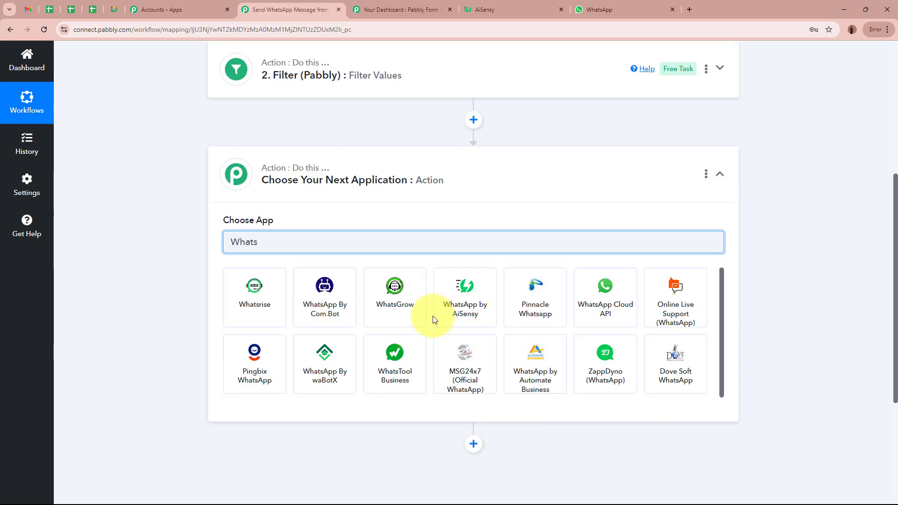
left_click(437, 313)
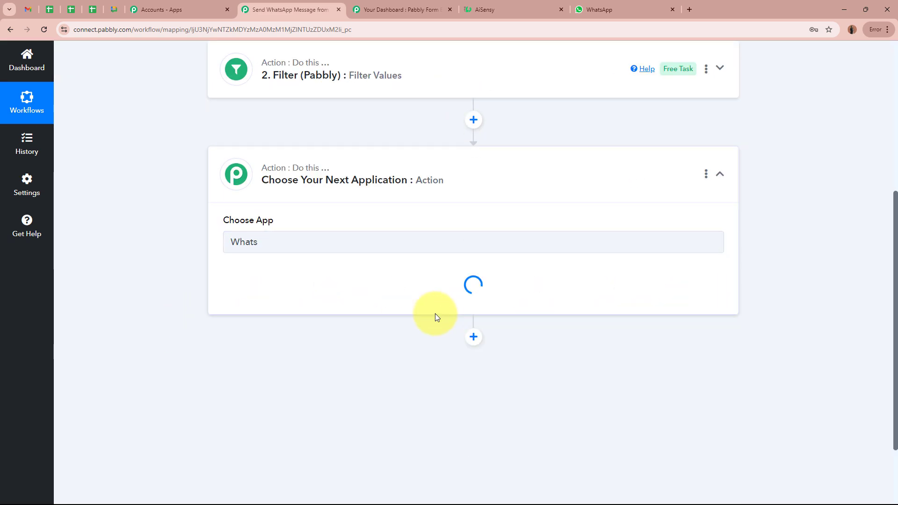
left_click(250, 297)
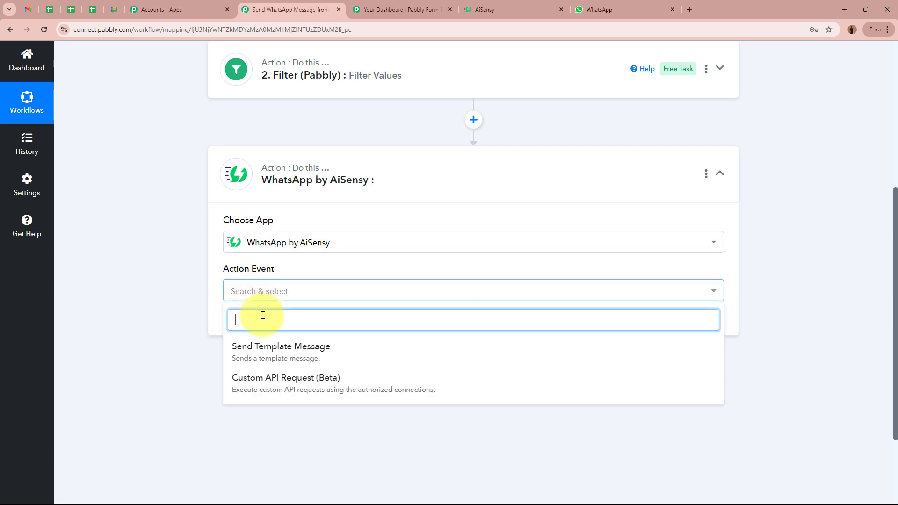
left_click(261, 344)
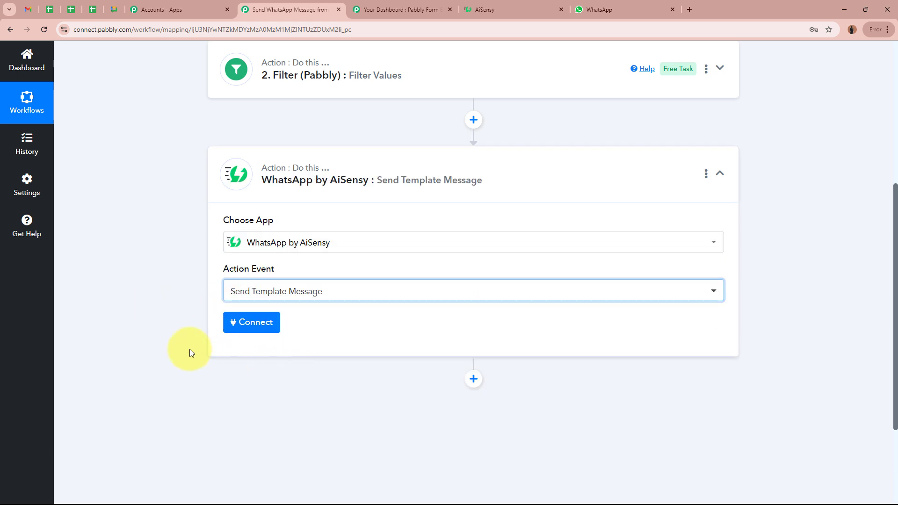
- Review the AiSensy template message text, then bring up the AiSensy account connection panel
left_click(524, 9)
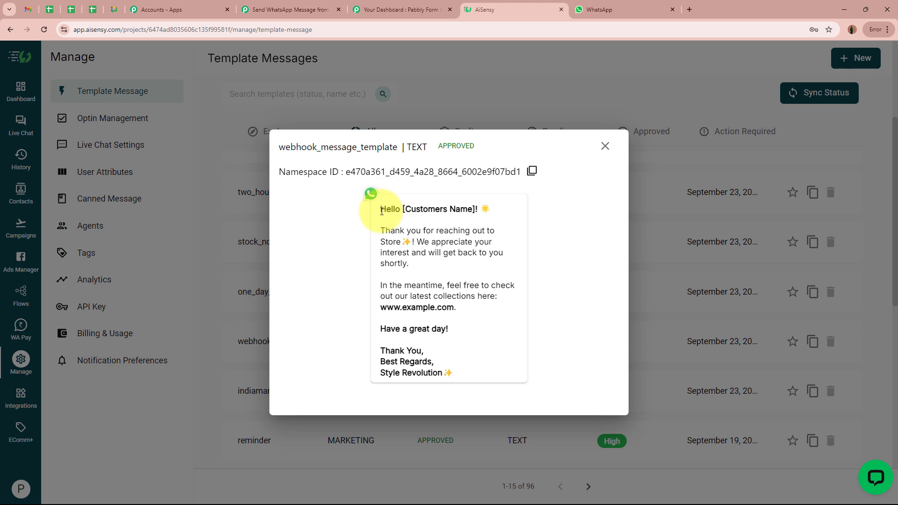
left_click_drag(380, 206, 457, 369)
left_click(458, 373)
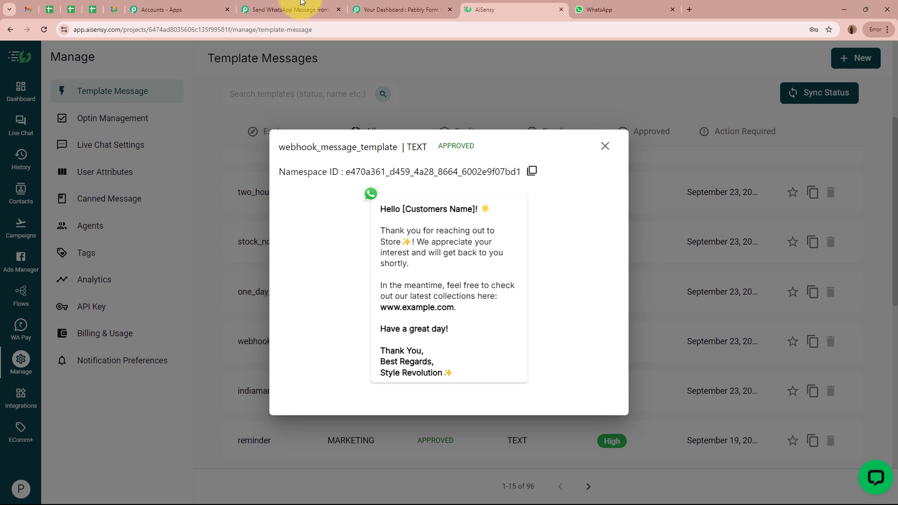
left_click(290, 8)
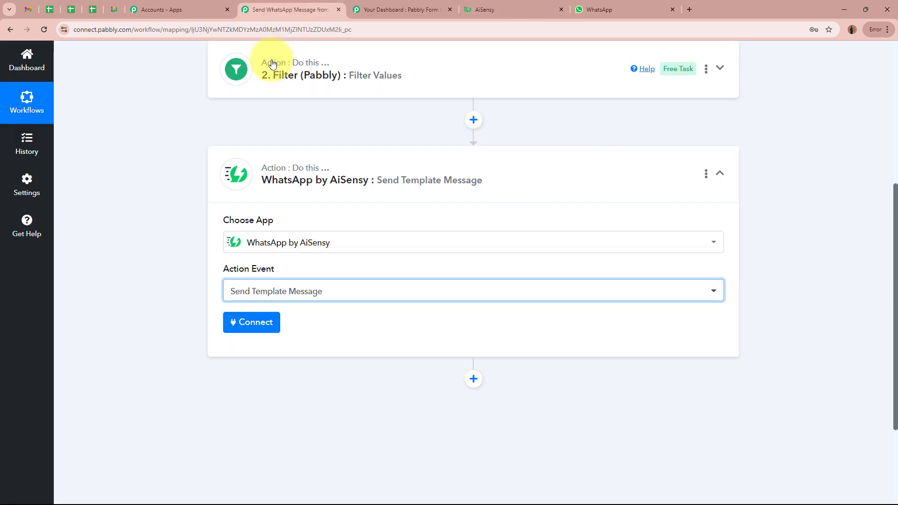
left_click(168, 277)
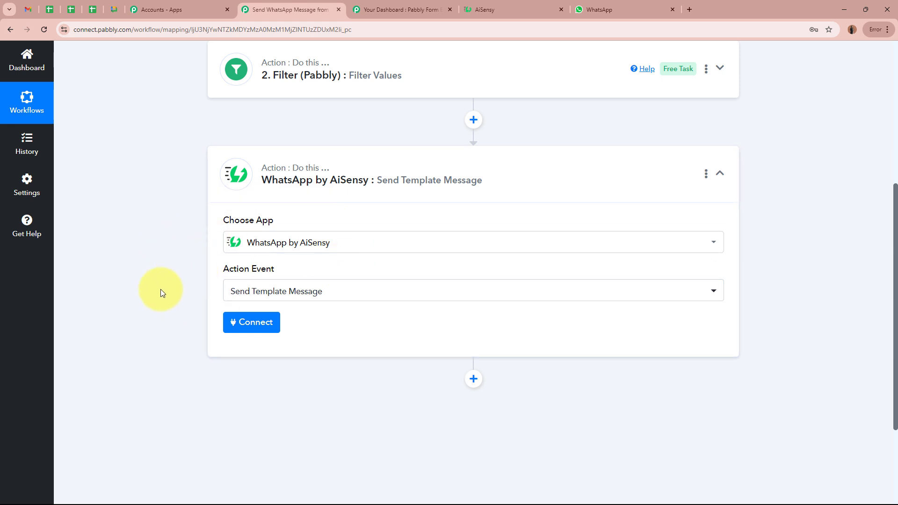
left_click(258, 326)
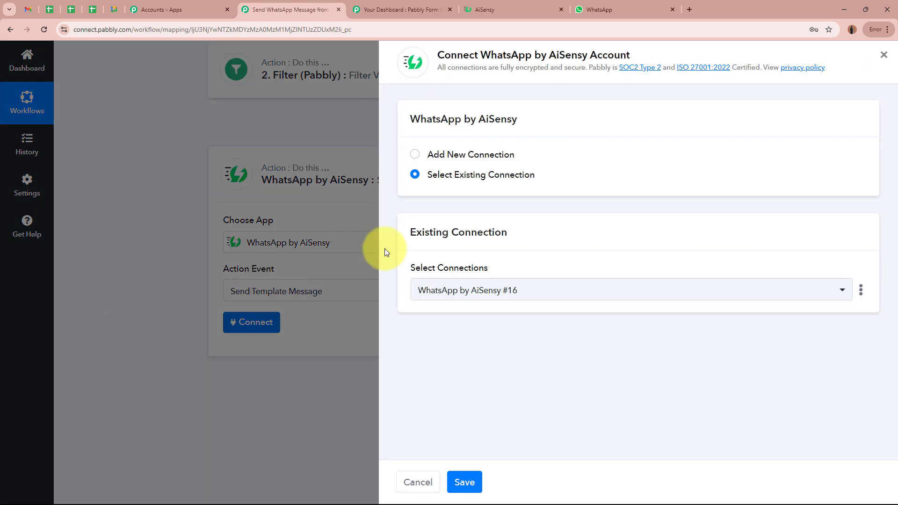
- Choose Add New Connection to reveal the New Connection Name and API Key fields
left_click(416, 156)
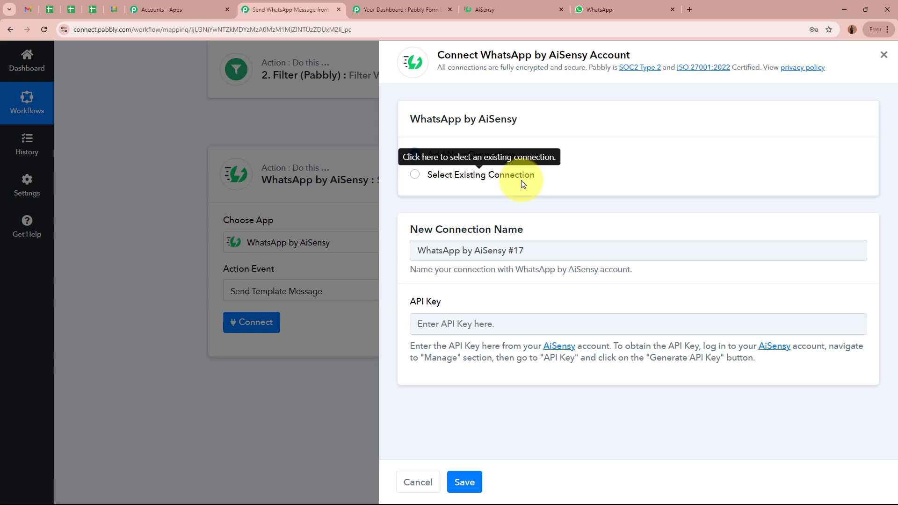
left_click_drag(408, 302, 463, 300)
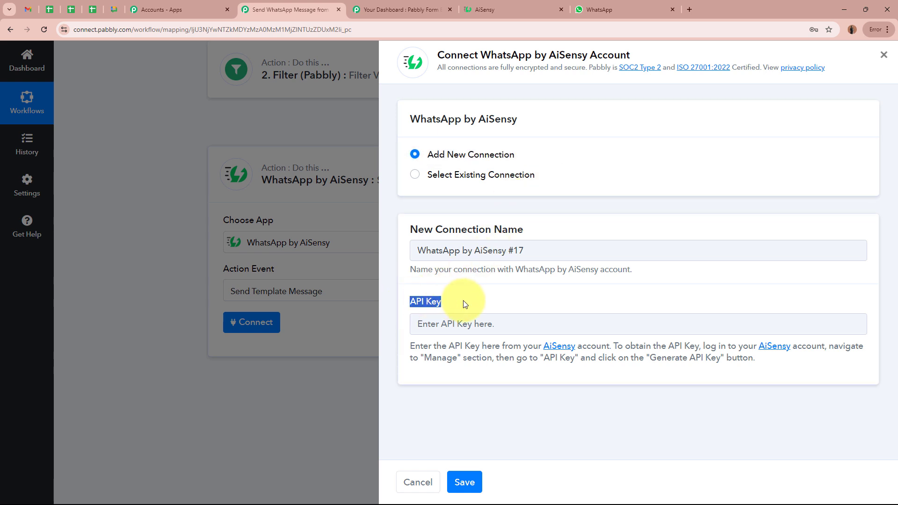
left_click(463, 300)
- In AiSensy, close the template preview and copy the key from Manage > API Key
left_click(517, 14)
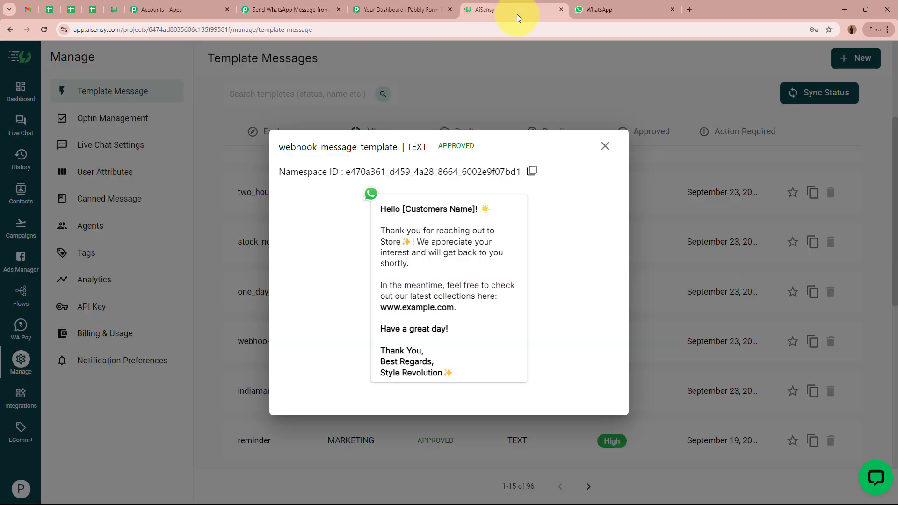
left_click(591, 138)
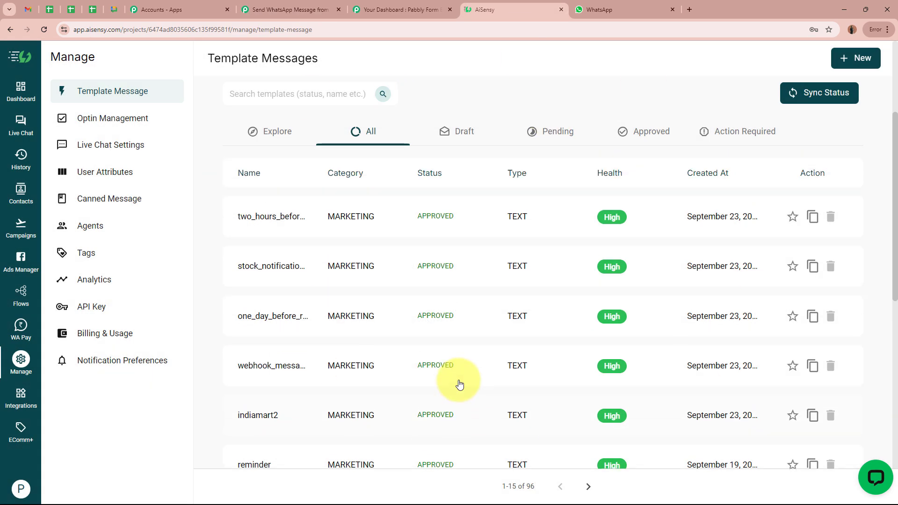
scroll(458, 382, "up", 3)
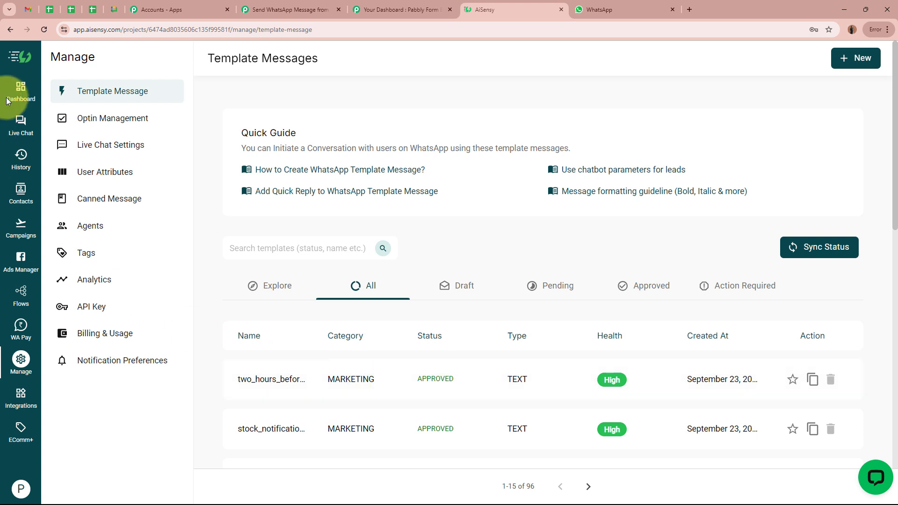
left_click(29, 365)
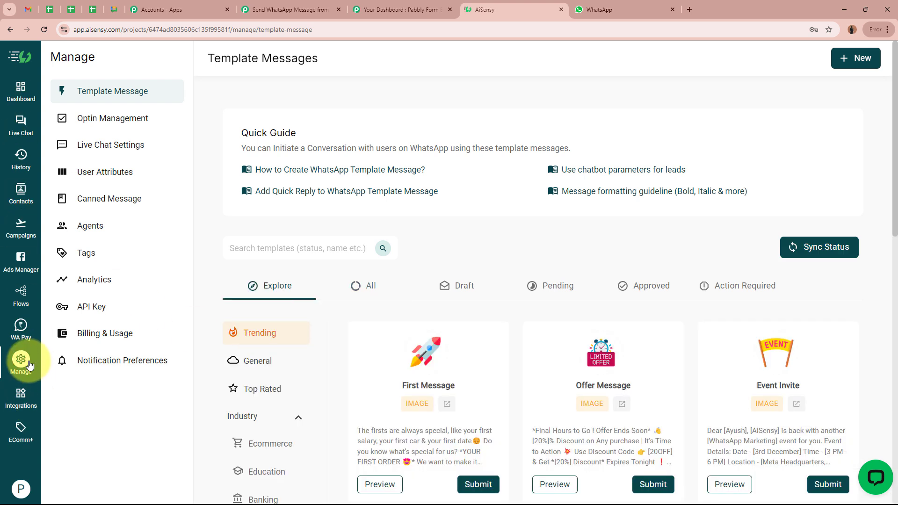
left_click(123, 308)
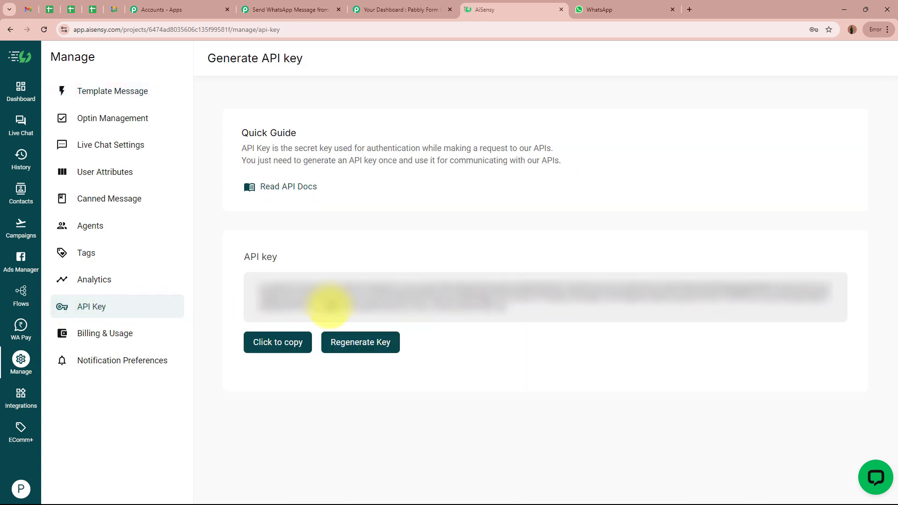
left_click(276, 342)
- Paste the copied API key into the new AiSensy connection and save it
left_click(290, 10)
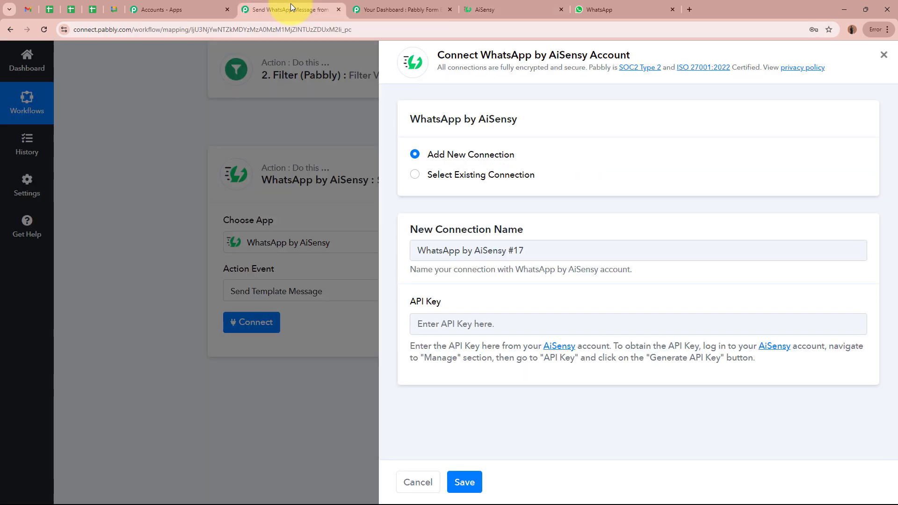
left_click(499, 318)
key("ctrl+v")
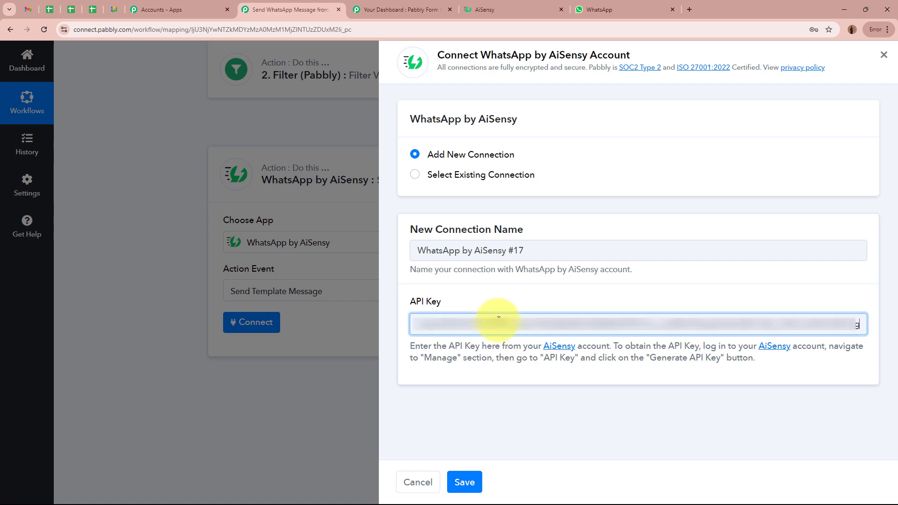
left_click(457, 478)
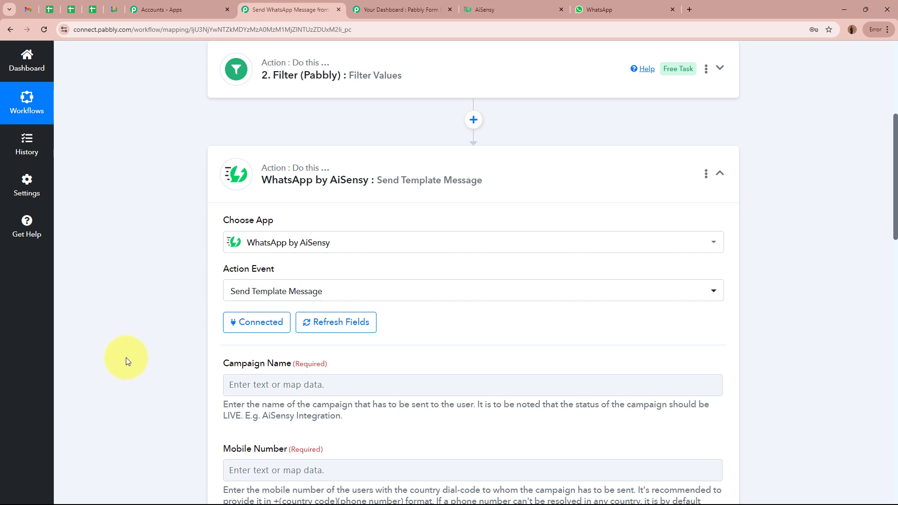
scroll(126, 357, "down", 2)
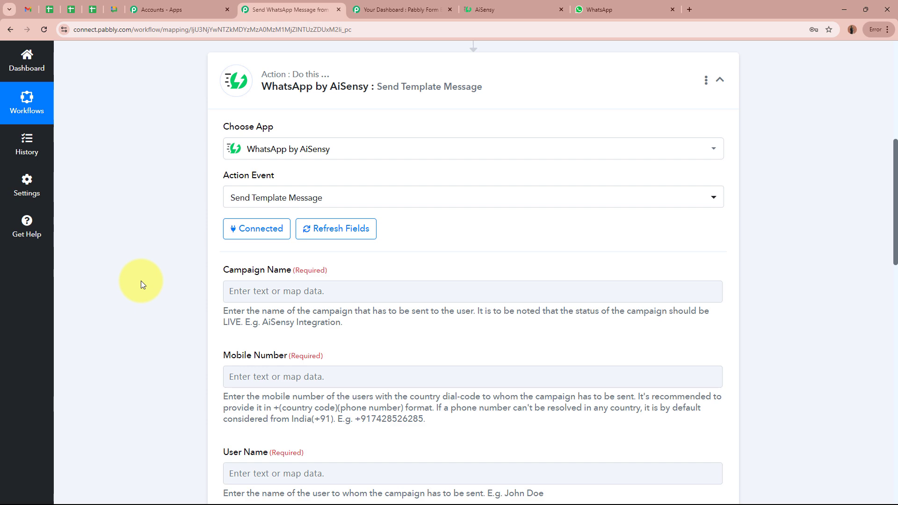
left_click(510, 5)
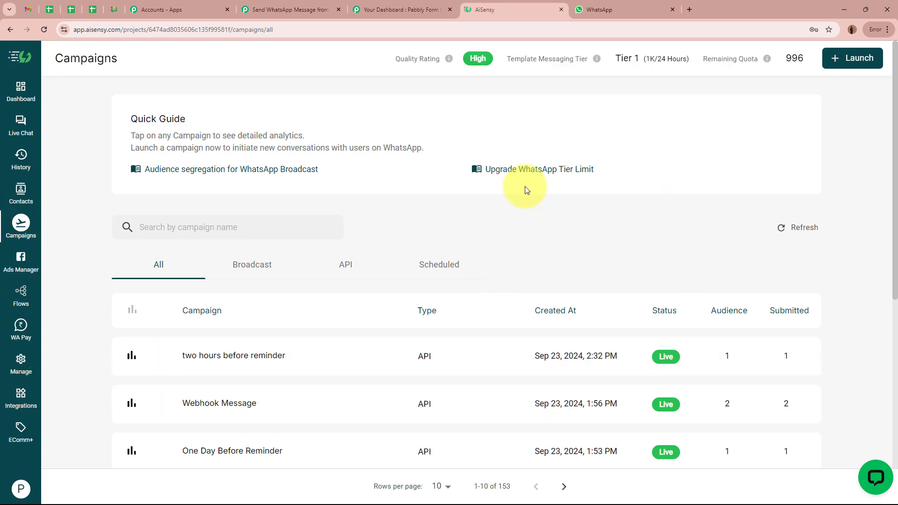
- Create a new API campaign named 'Webhook Messages'
left_click(860, 59)
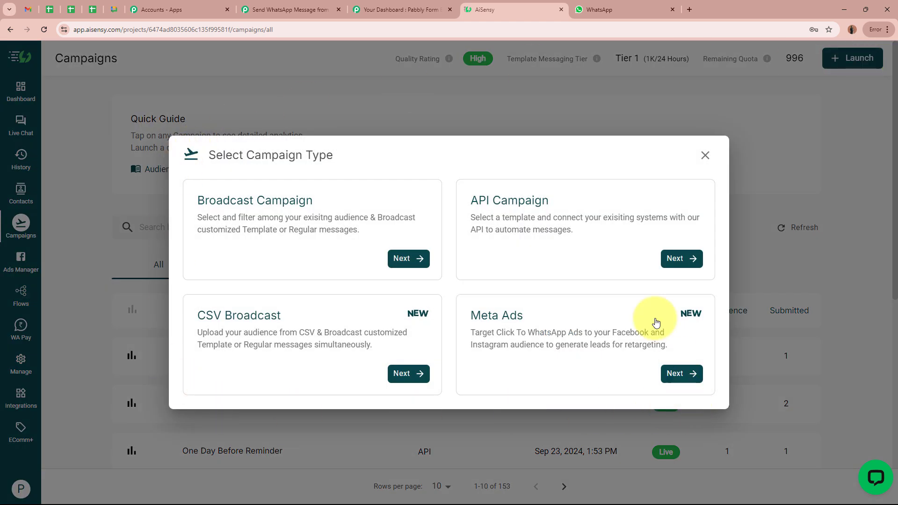
left_click(599, 240)
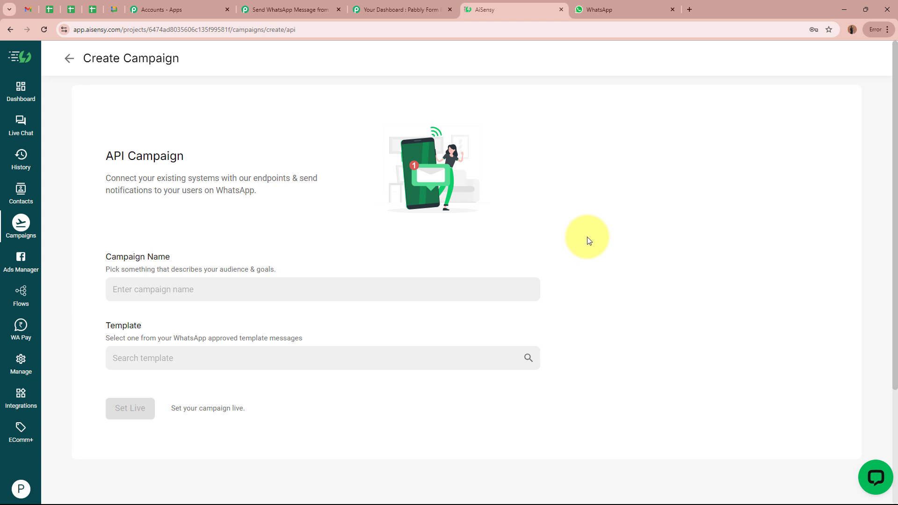
left_click_drag(100, 260, 210, 263)
left_click(208, 287)
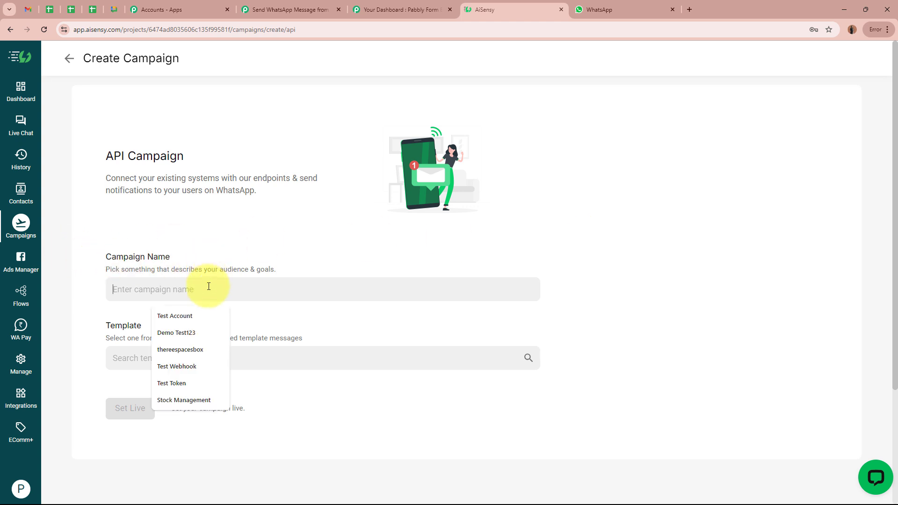
type("We")
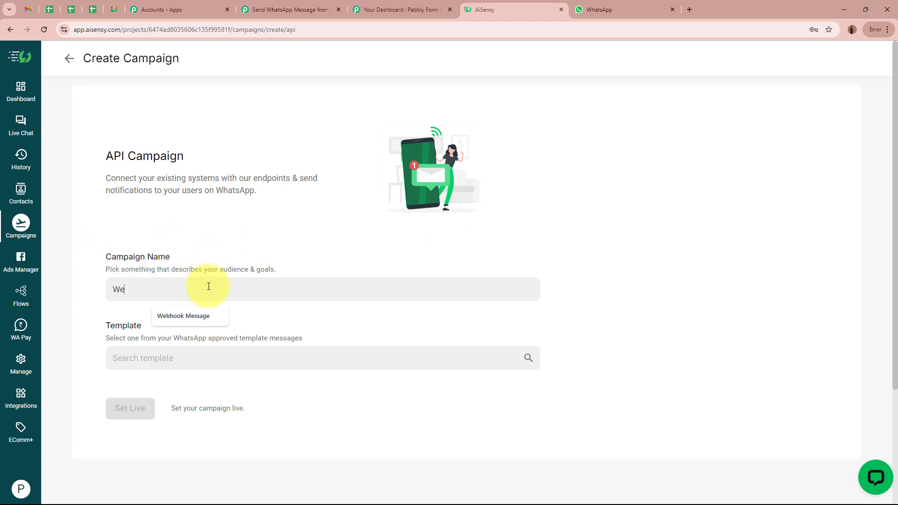
type("bhook Messages")
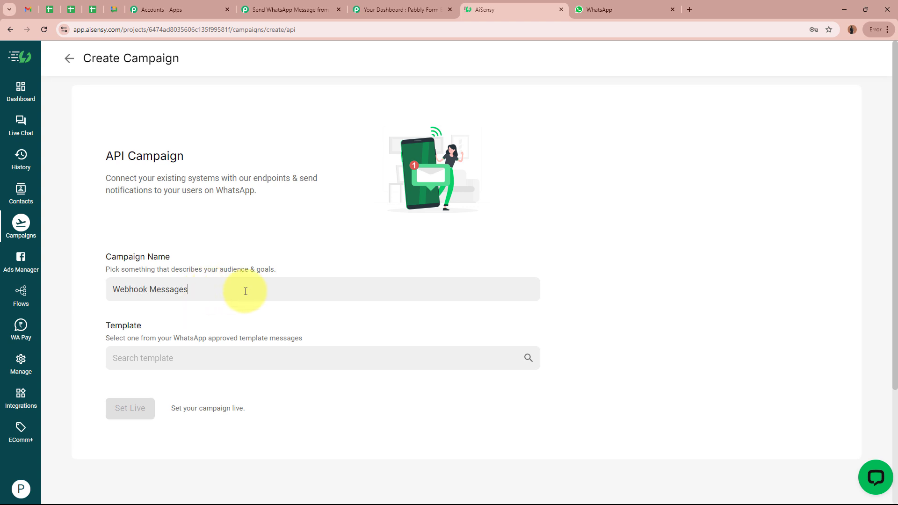
key("ctrl+a")
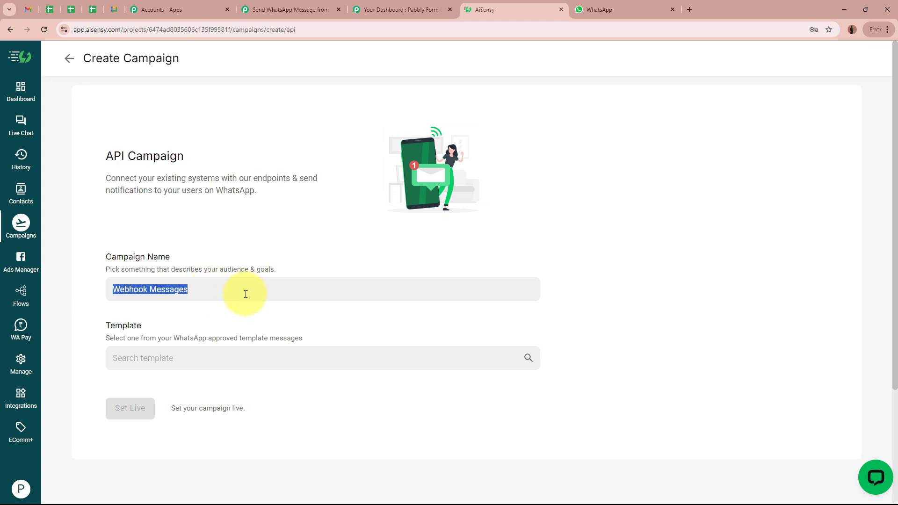
left_click(241, 322)
- Select webhook_message_template, set the campaign live and open its overview page
left_click(165, 359)
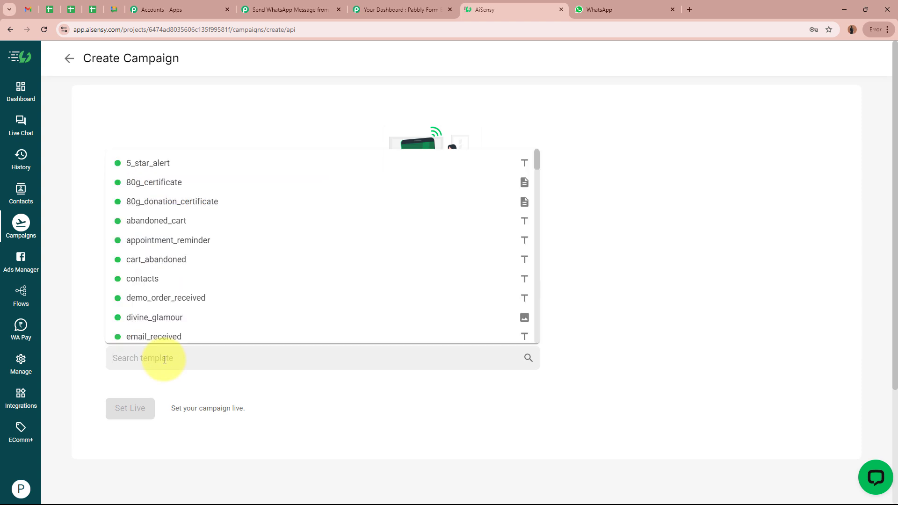
type("web")
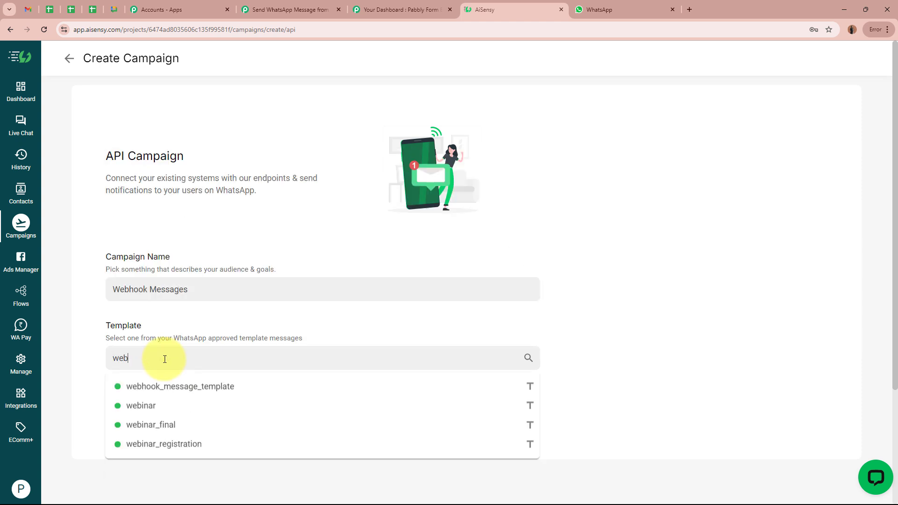
mouse_move(120, 385)
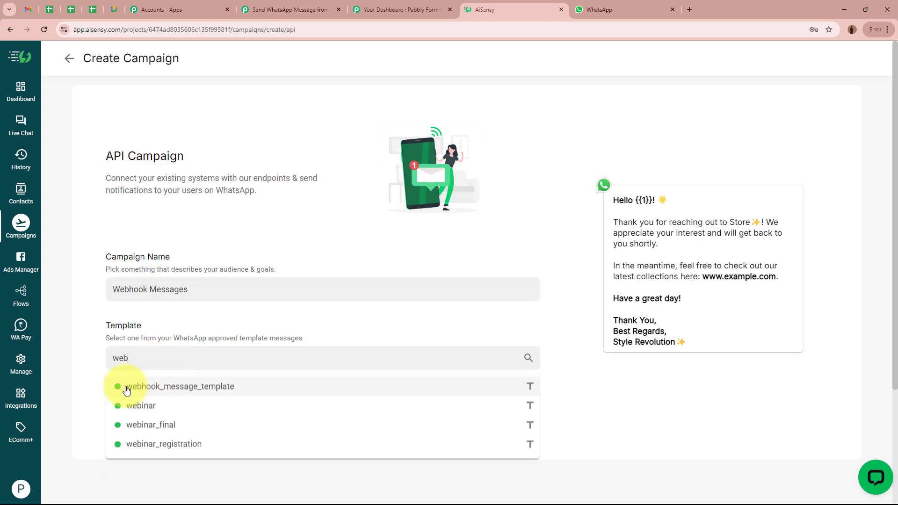
left_click(220, 389)
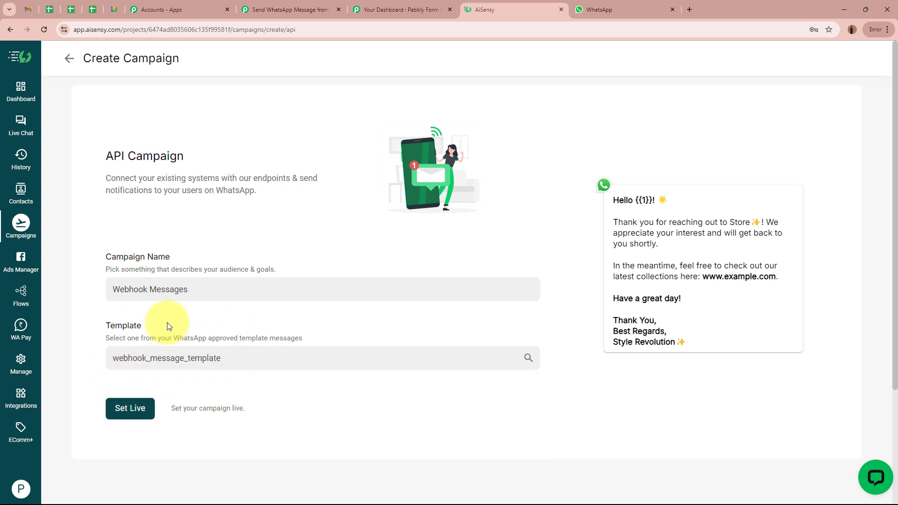
triple_click(730, 320)
left_click(728, 320)
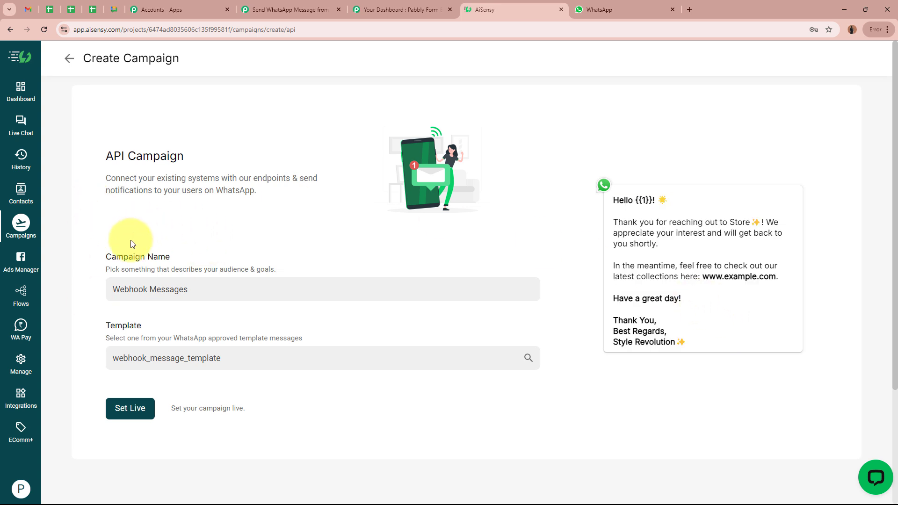
left_click(128, 409)
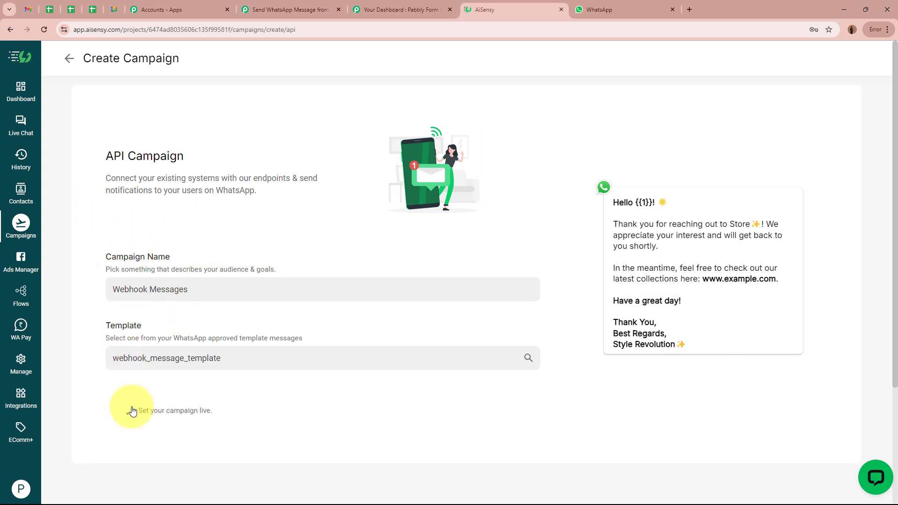
left_click(136, 417)
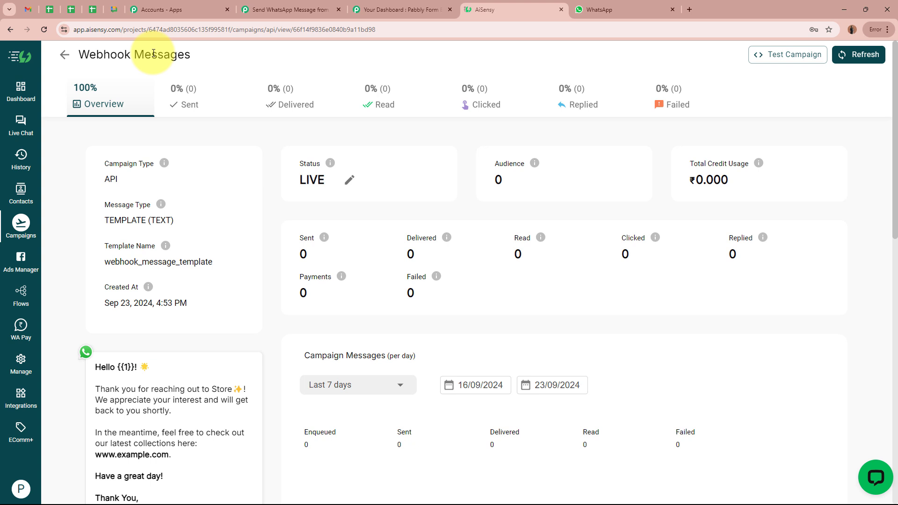
left_click_drag(302, 181, 343, 191)
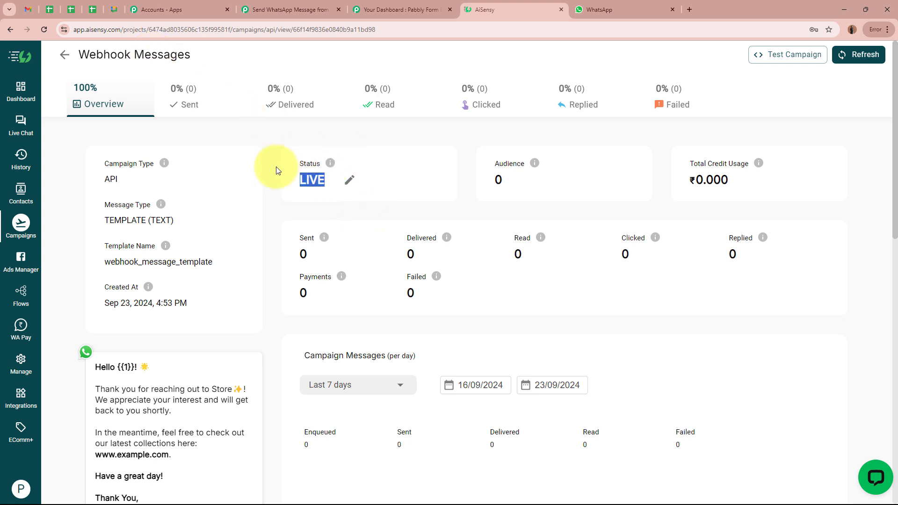
- Confirm Pabbly's Campaign Name note requires a LIVE campaign, matching the AiSensy status
left_click(267, 9)
left_click(693, 292)
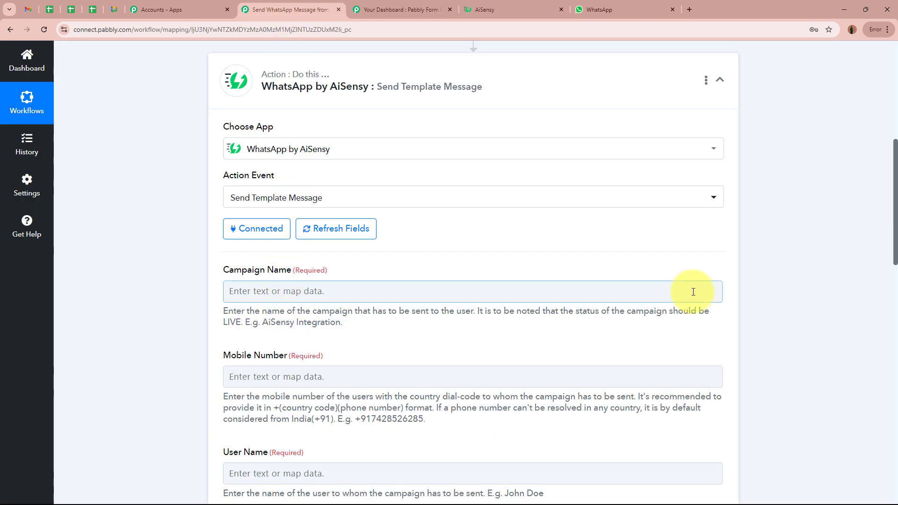
left_click_drag(635, 311, 228, 320)
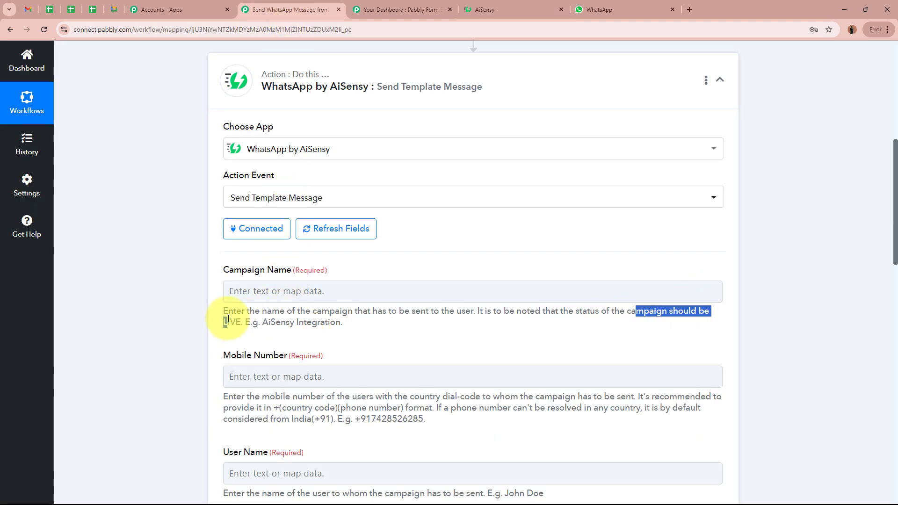
left_click(227, 320)
left_click(491, 9)
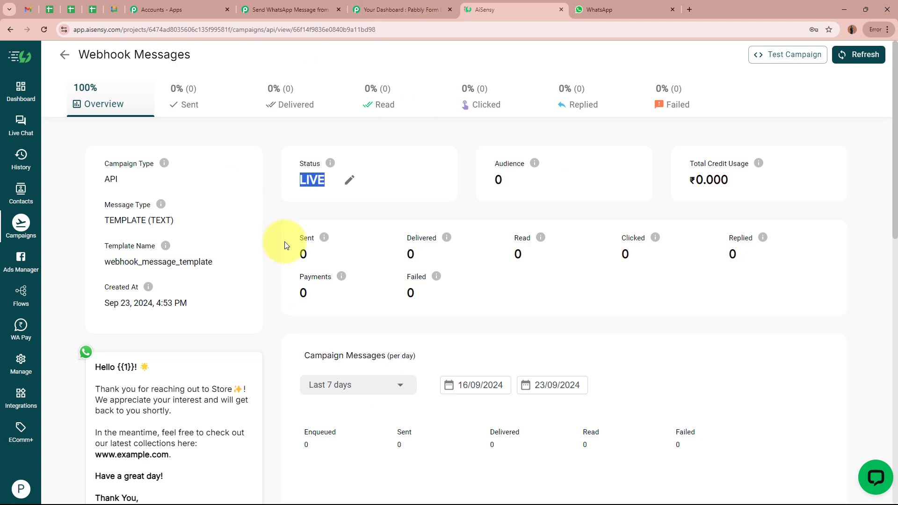
left_click(404, 224)
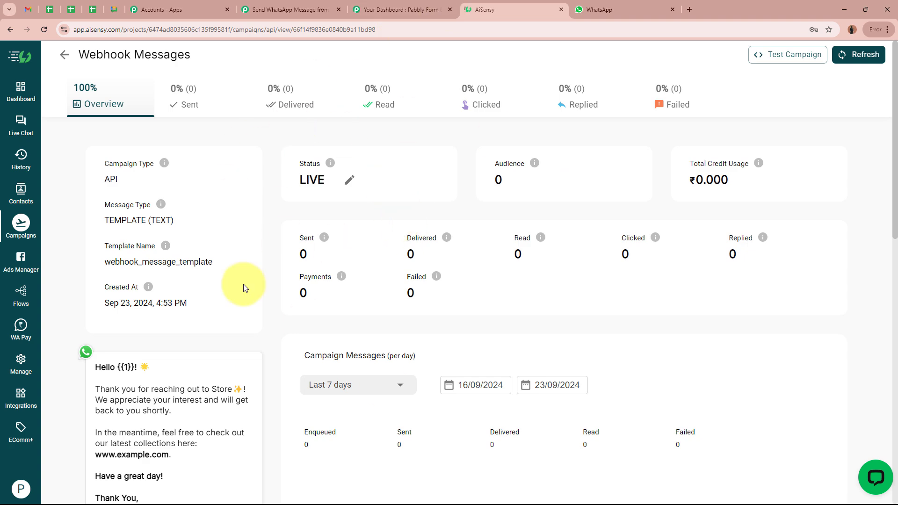
scroll(330, 304, "down", 1)
scroll(329, 304, "down", 3)
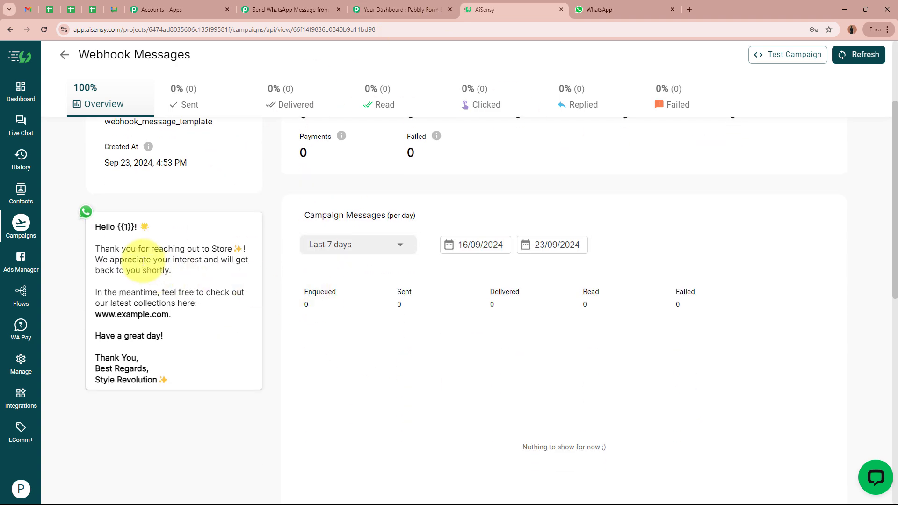
left_click_drag(96, 227, 135, 226)
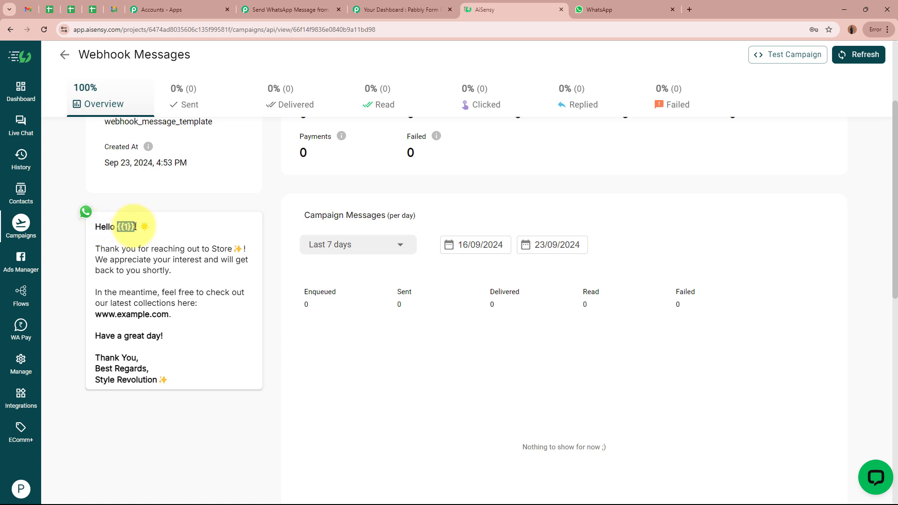
left_click(126, 227)
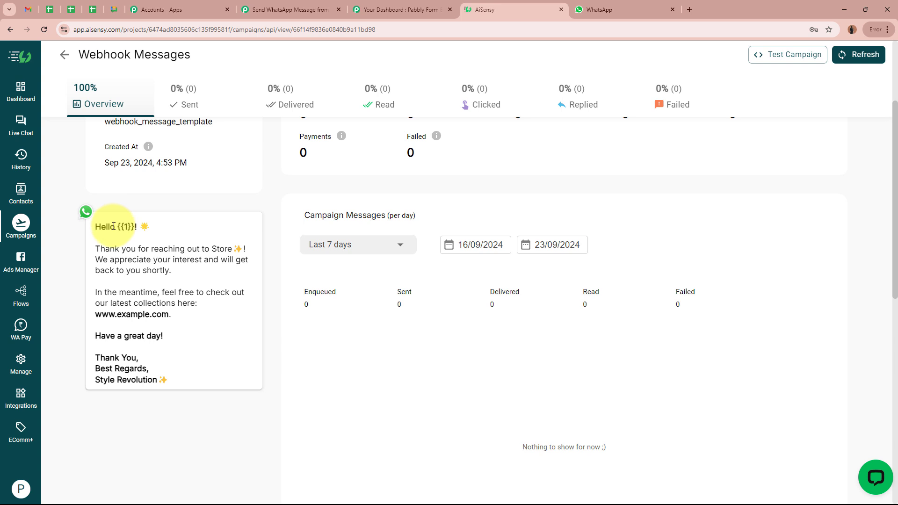
left_click_drag(100, 250, 233, 249)
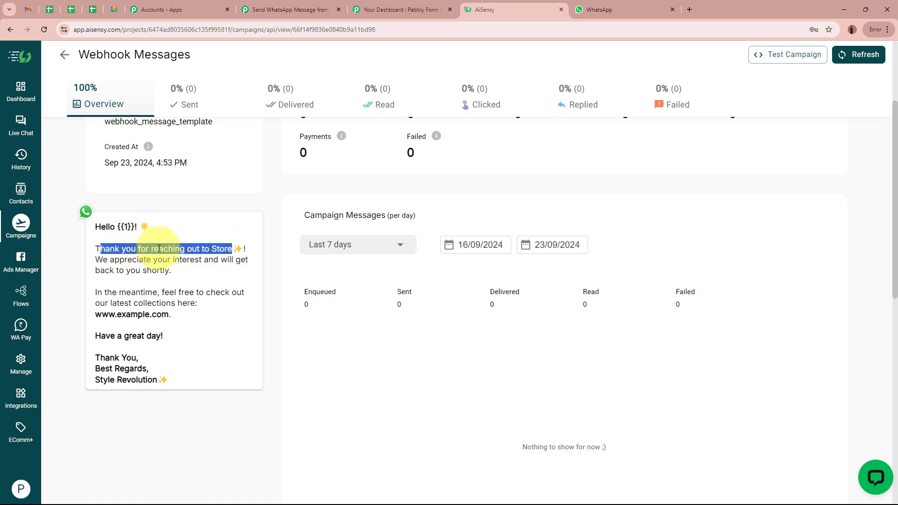
left_click_drag(96, 259, 240, 260)
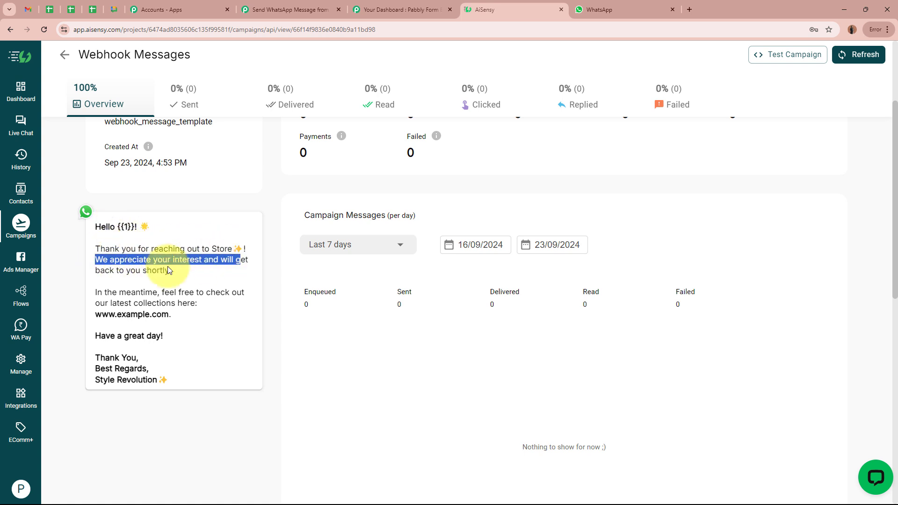
left_click_drag(96, 292, 161, 313)
left_click_drag(95, 336, 160, 336)
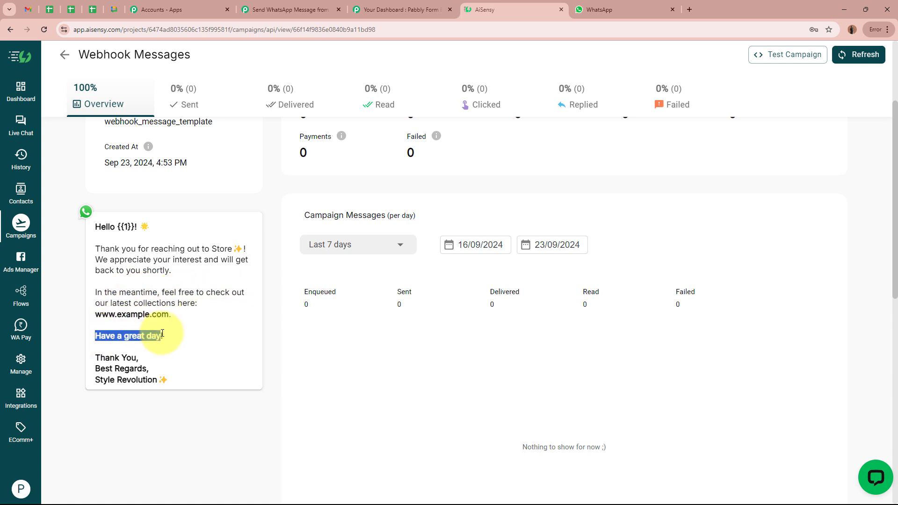
left_click(100, 356)
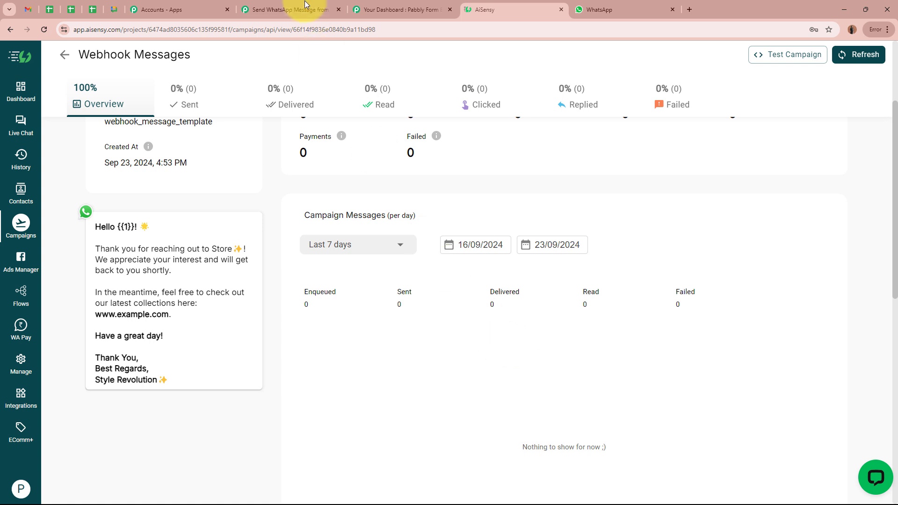
- Paste 'Webhook Messages' into the AiSensy step's Campaign Name field
left_click(289, 9)
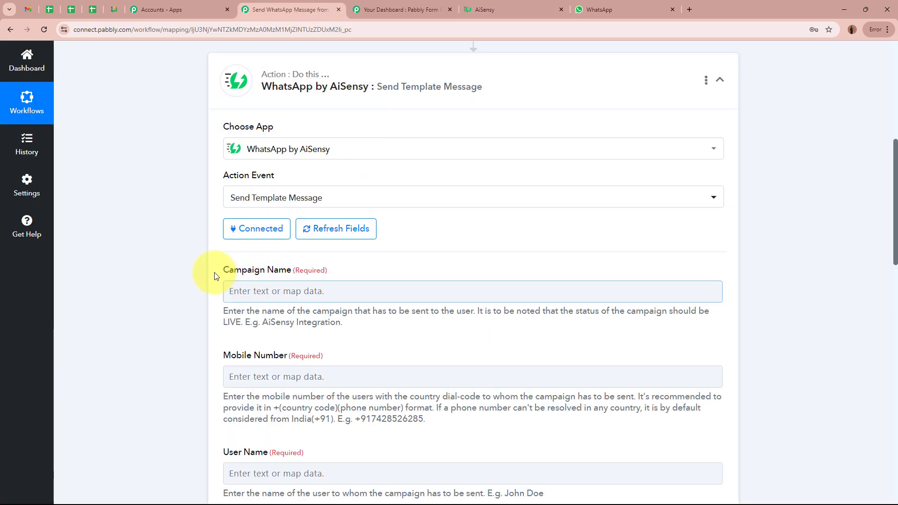
left_click(310, 287)
type("Webhook Messages")
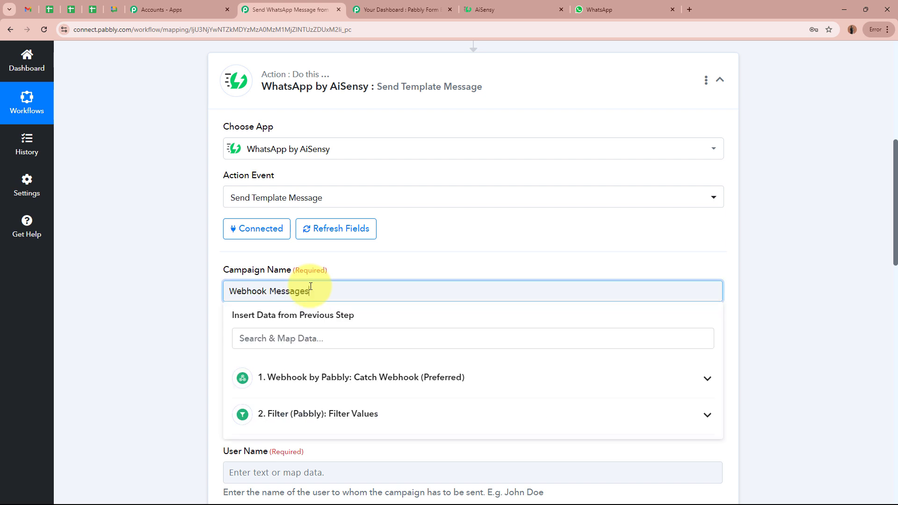
left_click(176, 290)
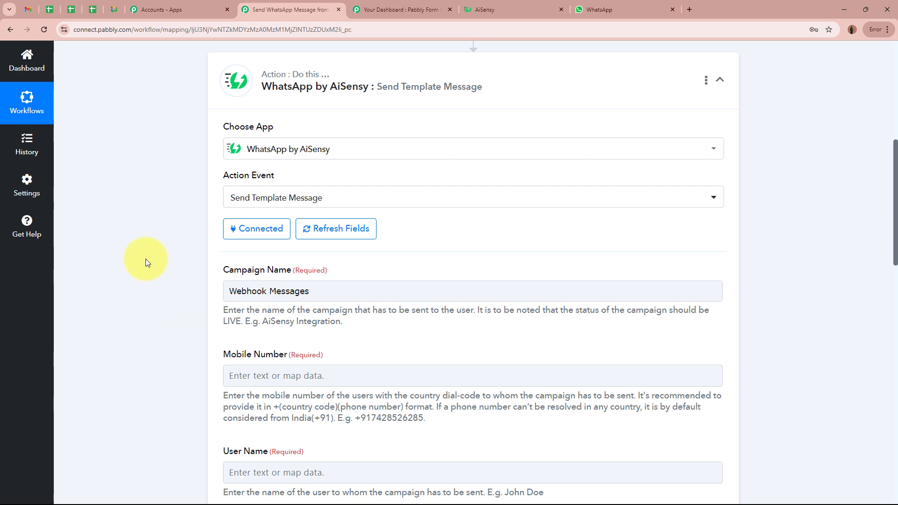
left_click(501, 9)
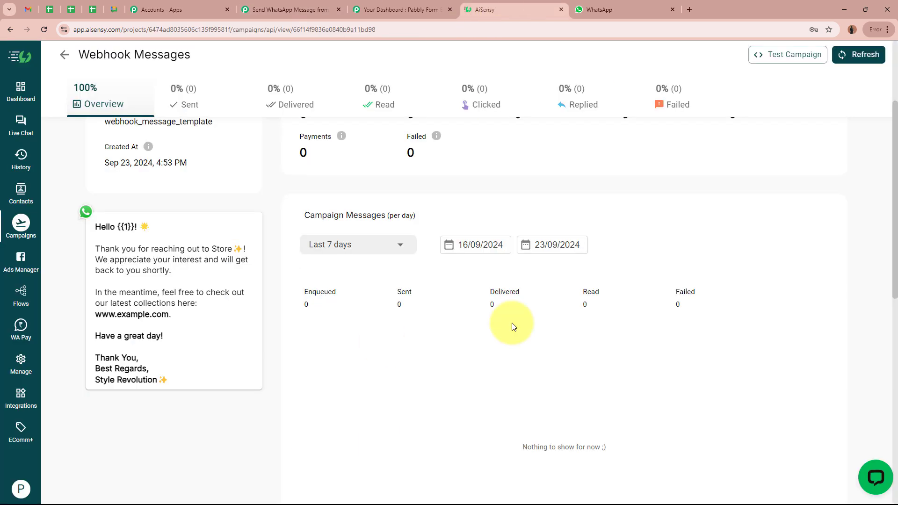
scroll(378, 282, "up", 3)
left_click(294, 9)
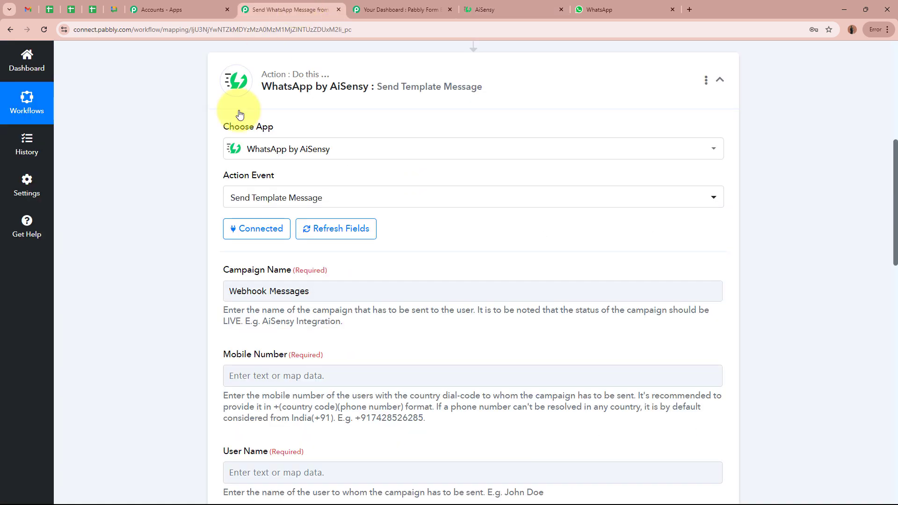
scroll(210, 276, "down", 3)
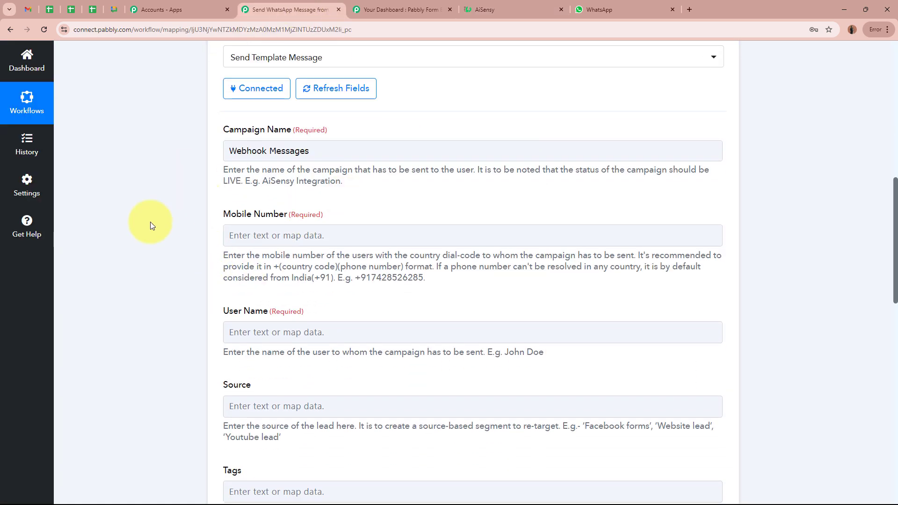
scroll(150, 226, "down", 1)
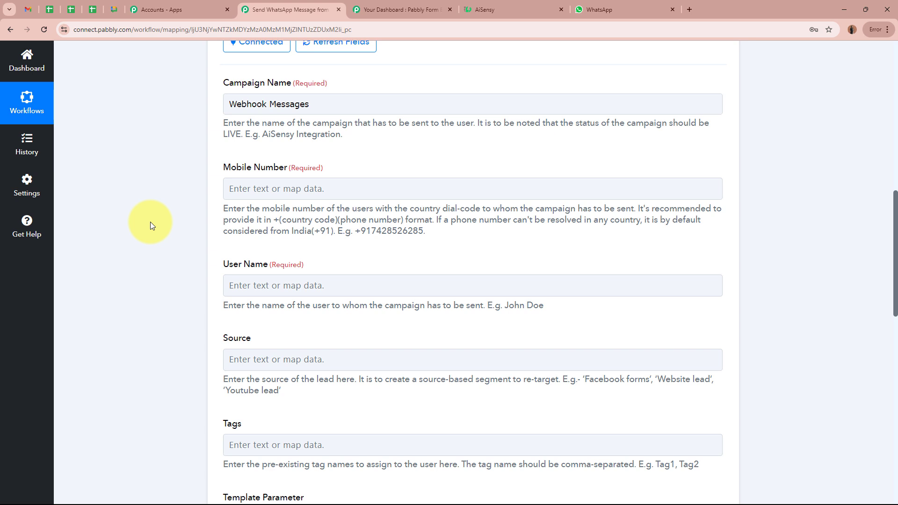
- Insert Number (8) from Webhook by Pabbly data into the Mobile Number field
left_click(325, 188)
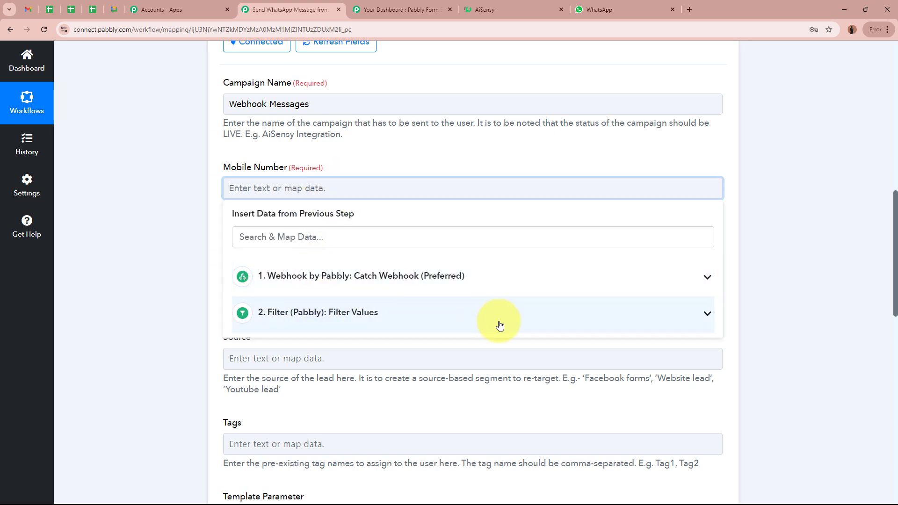
left_click(357, 277)
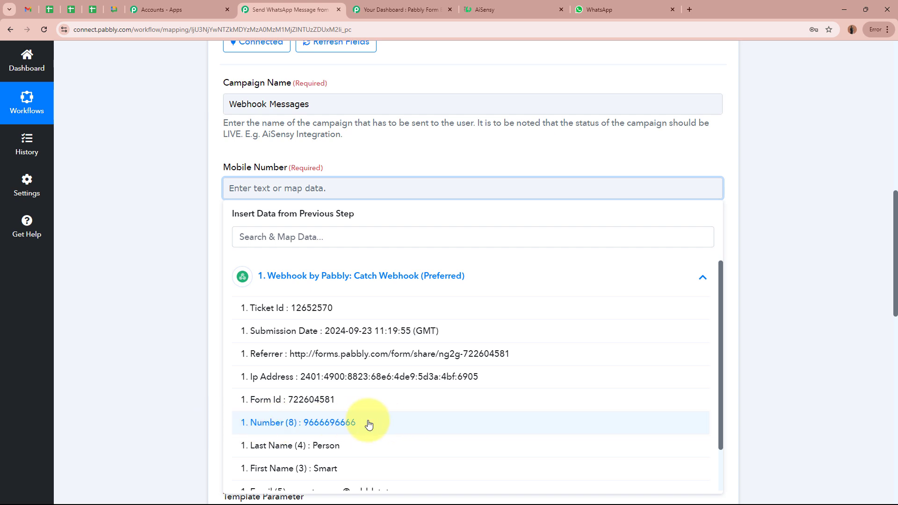
left_click(368, 424)
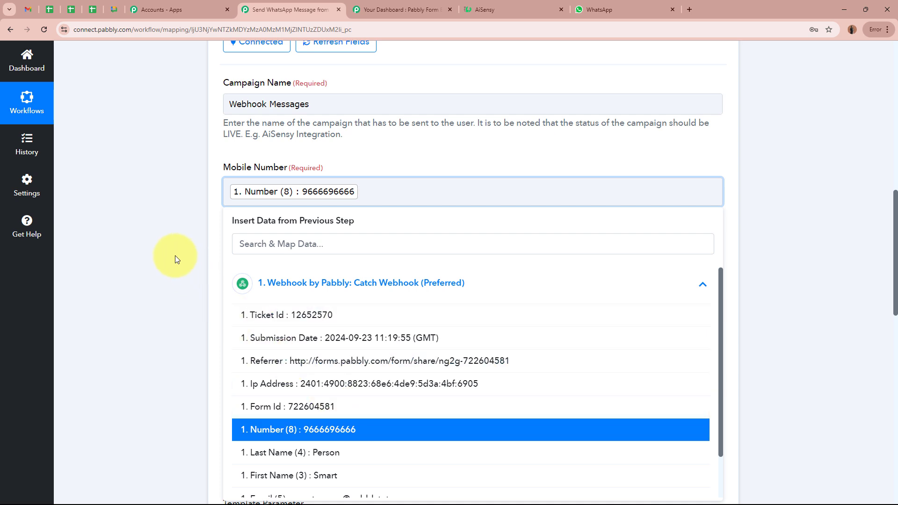
left_click(143, 228)
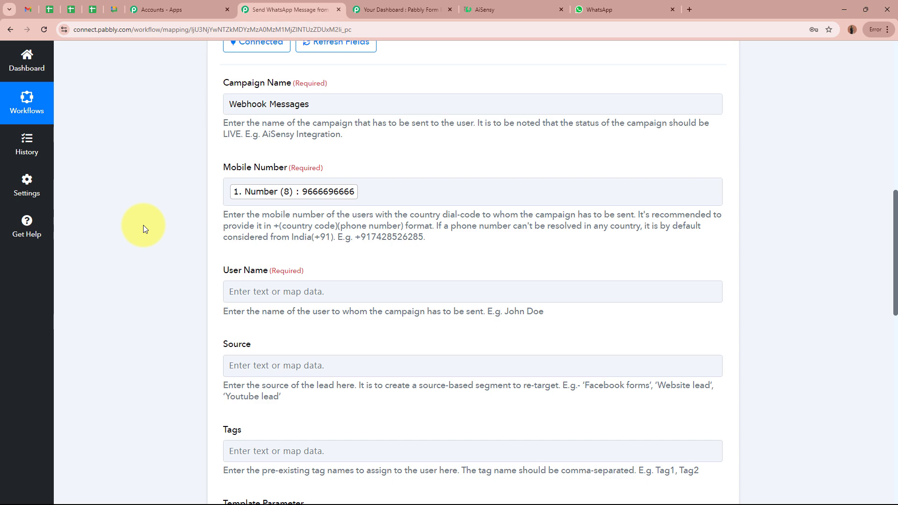
- Map the AiSensy User Name field to the webhook's First Name and Last Name
scroll(143, 226, "up", 8)
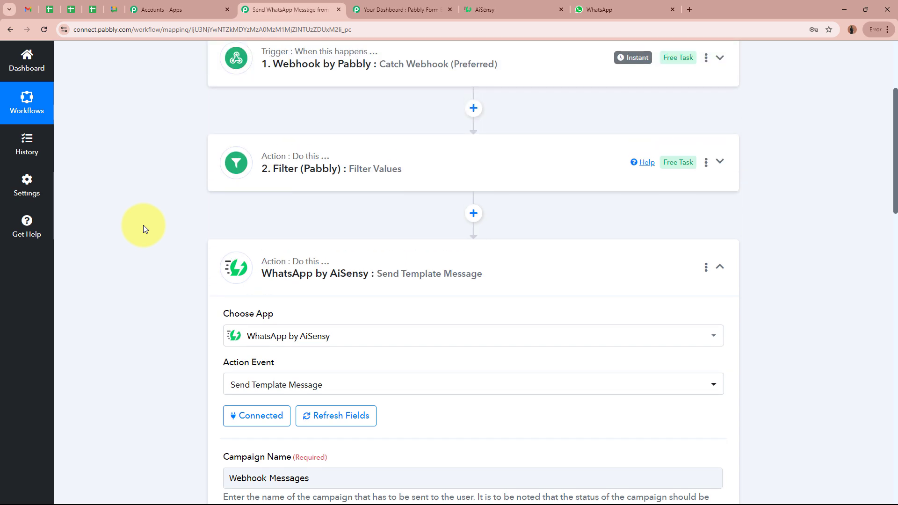
scroll(143, 226, "down", 11)
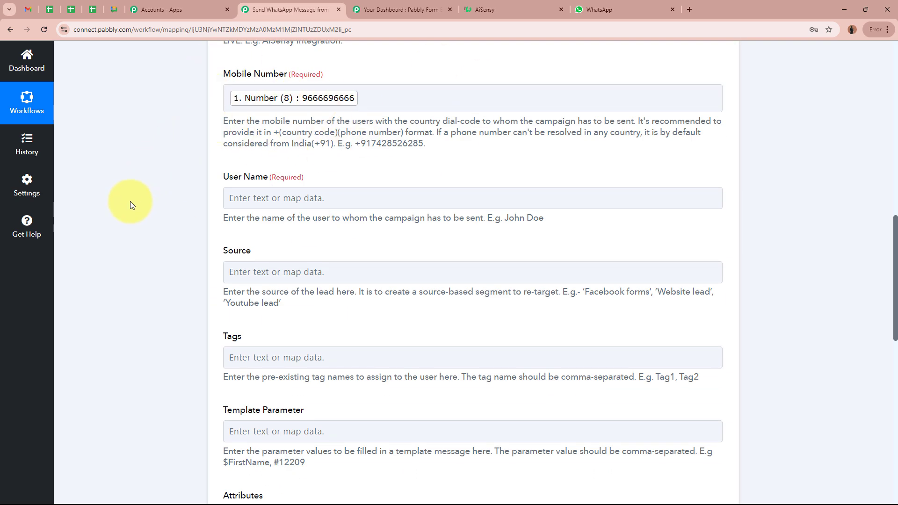
scroll(130, 204, "down", 2)
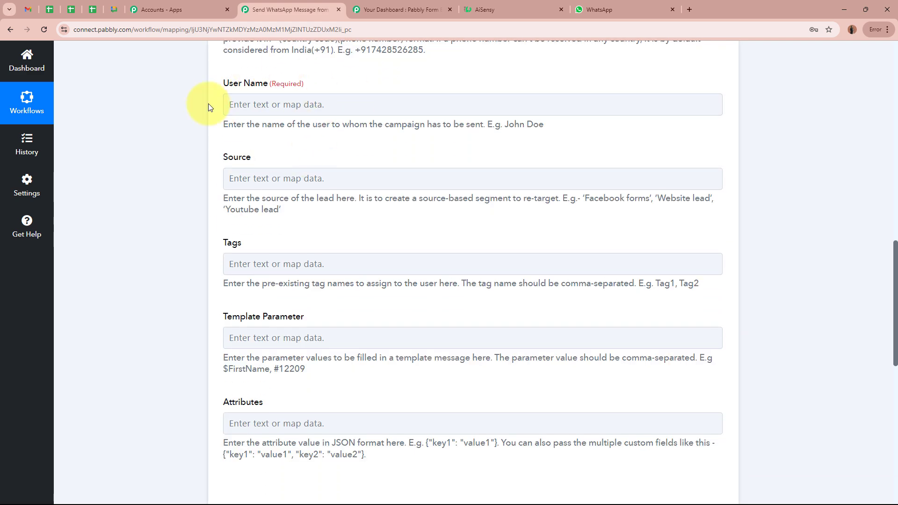
left_click_drag(330, 124, 500, 133)
left_click(420, 112)
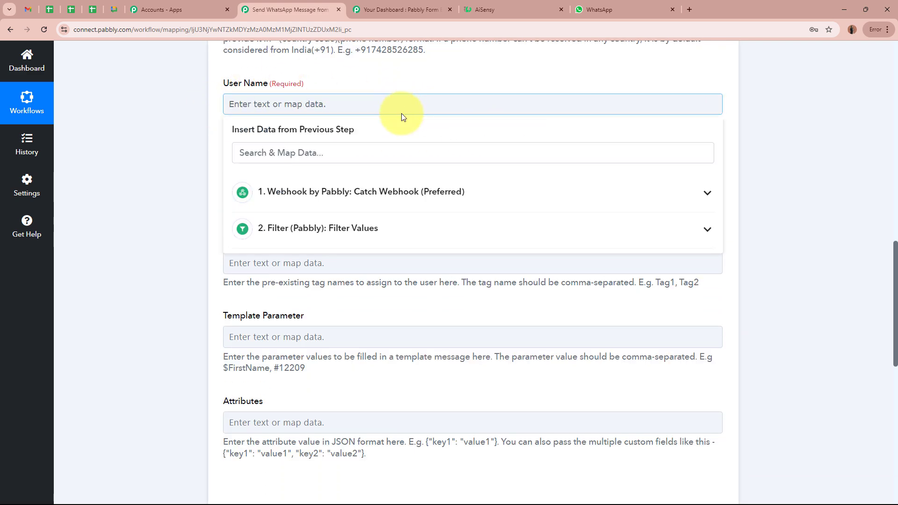
left_click(401, 193)
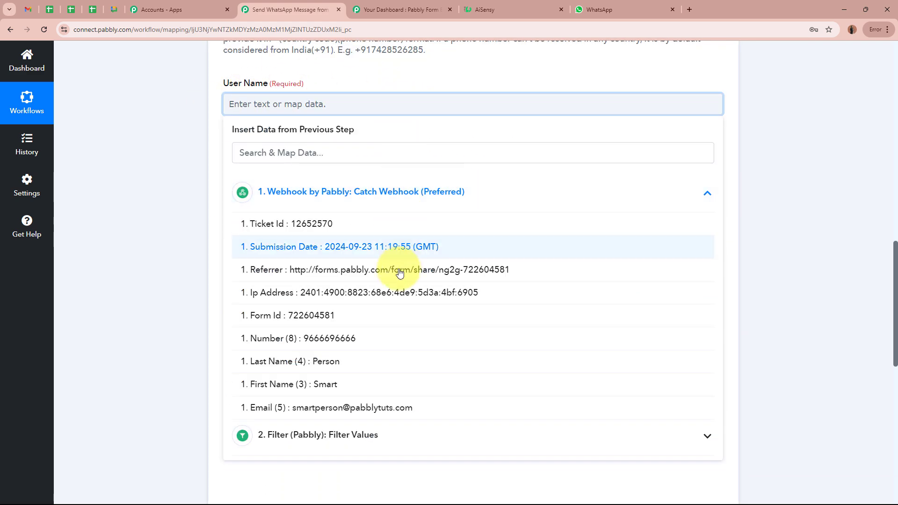
left_click(360, 385)
left_click(357, 363)
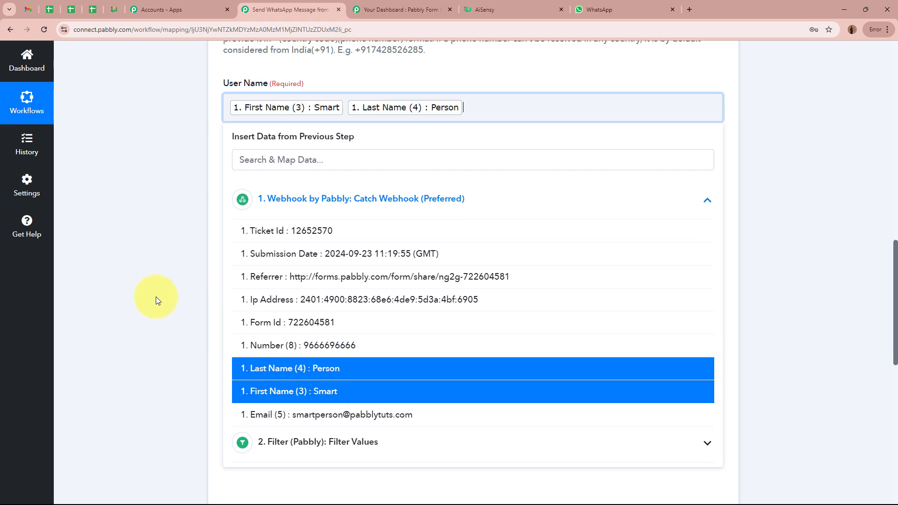
left_click(154, 293)
- Point out the Template Parameter field, then bring up the AiSensy campaign overview
scroll(148, 256, "down", 2)
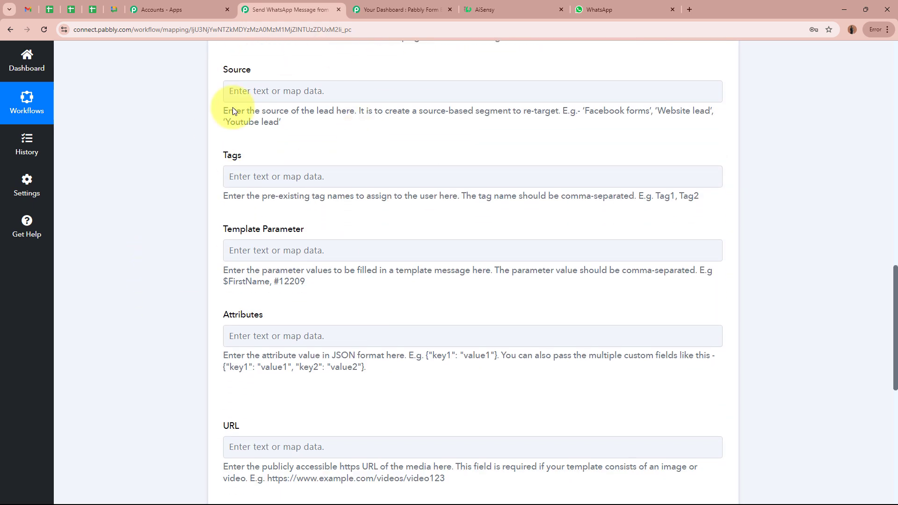
scroll(112, 244, "down", 1)
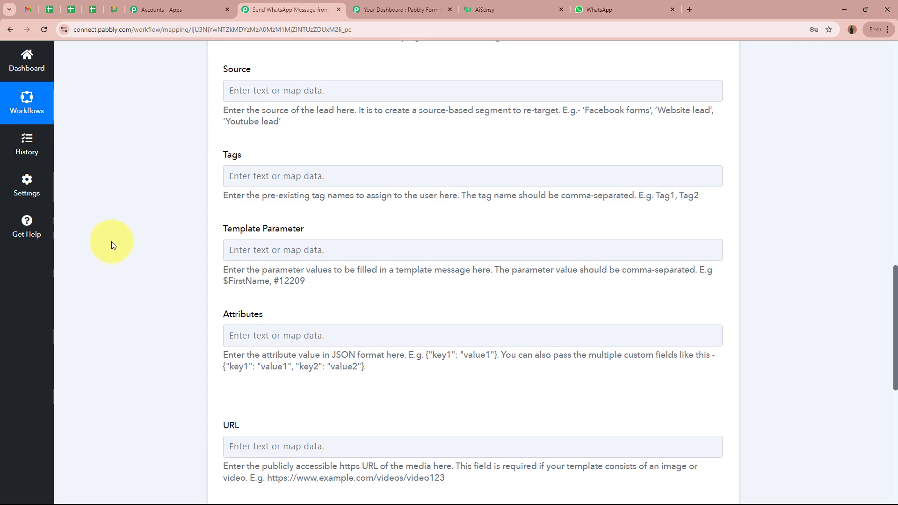
left_click_drag(214, 180, 340, 179)
left_click(171, 229)
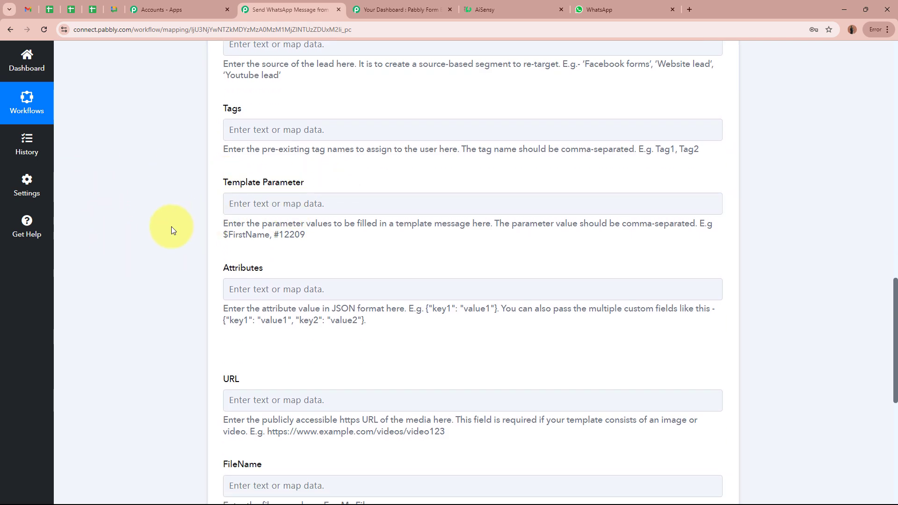
left_click(524, 10)
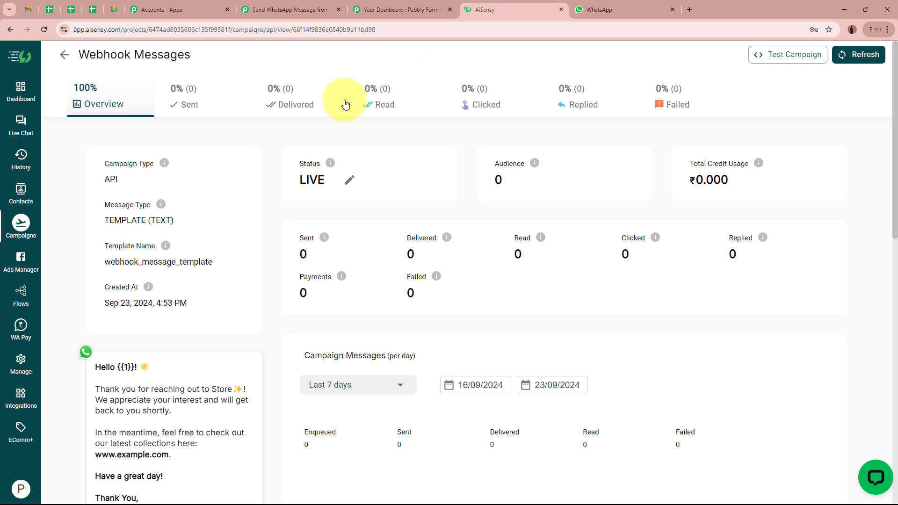
- Compare the template's {{1}} placeholder in AiSensy with Pabbly's Template Parameter field
left_click_drag(122, 366, 164, 368)
left_click(165, 368)
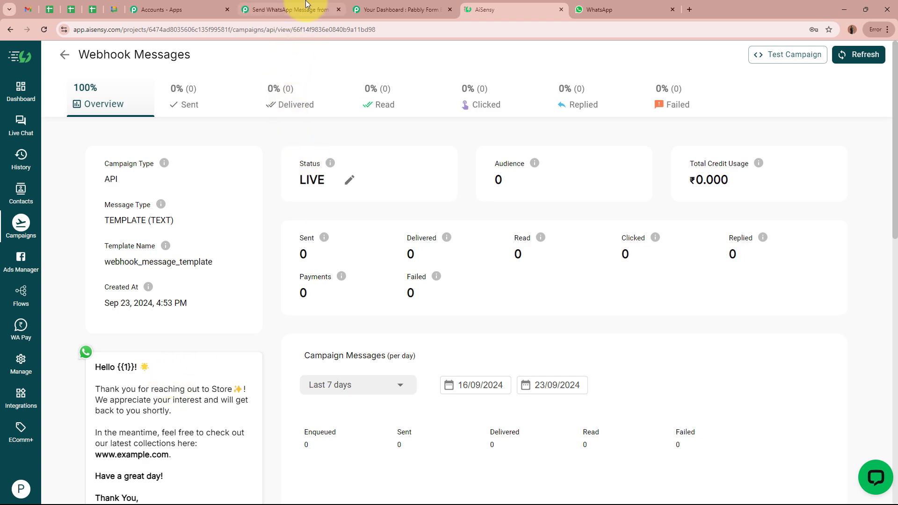
left_click(288, 9)
triple_click(225, 183)
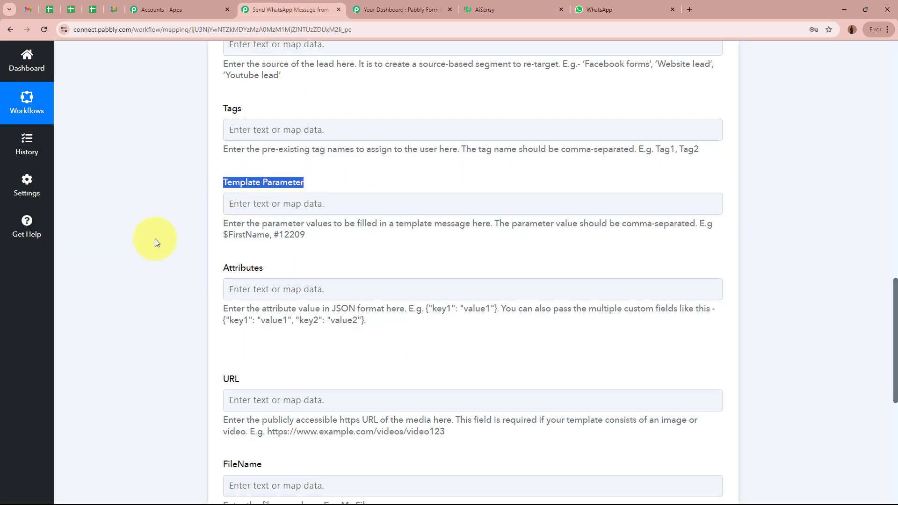
left_click(154, 238)
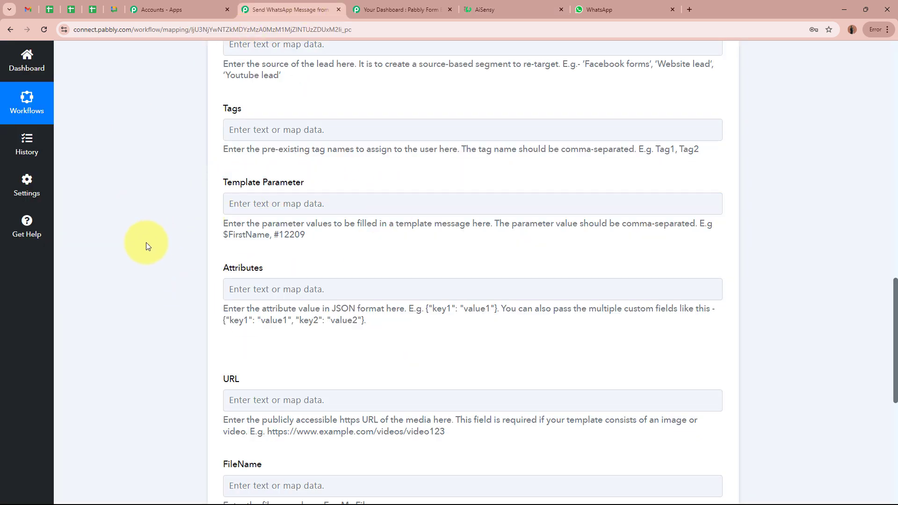
left_click(533, 10)
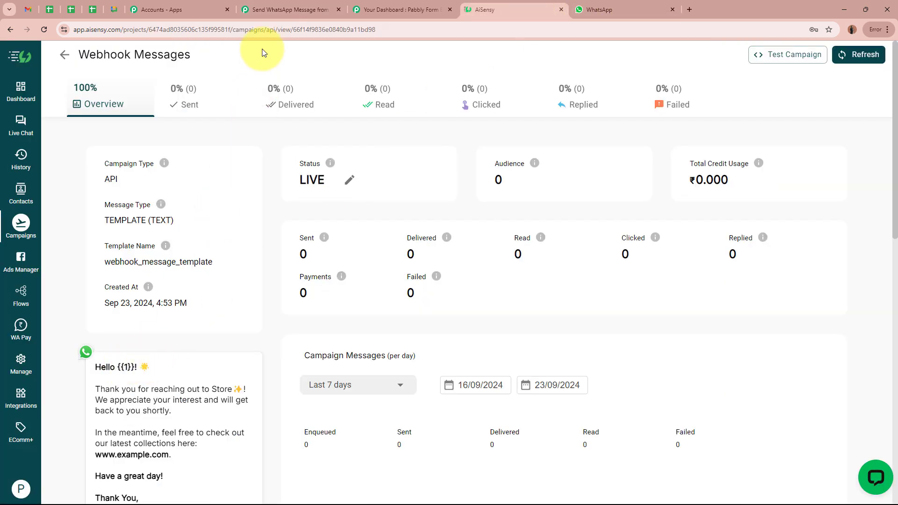
left_click(280, 9)
- Map Template Parameter to the webhook's First Name and Last Name
left_click(308, 204)
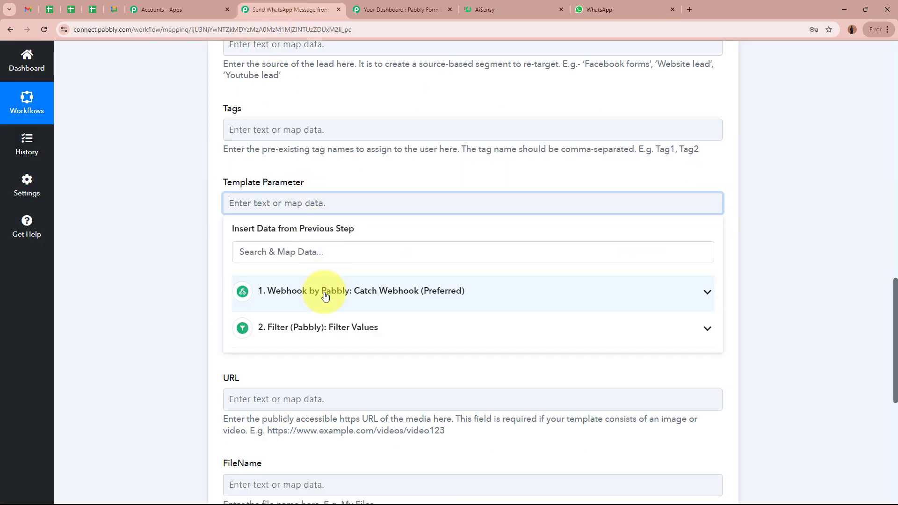
left_click(330, 292)
left_click(357, 486)
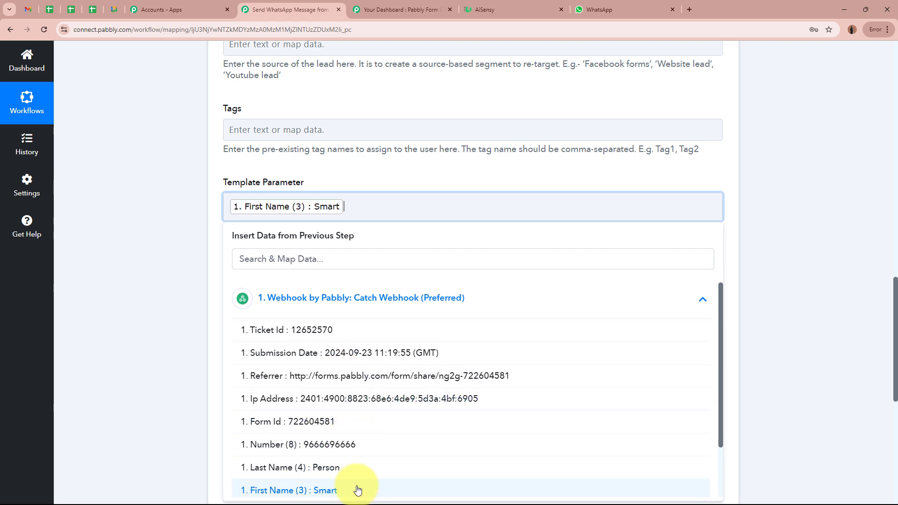
left_click(354, 469)
left_click(125, 320)
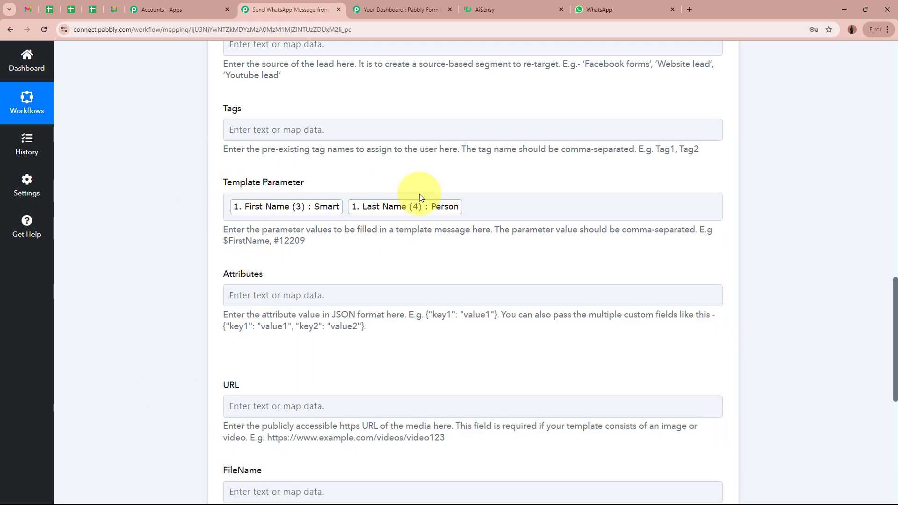
scroll(104, 258, "down", 3)
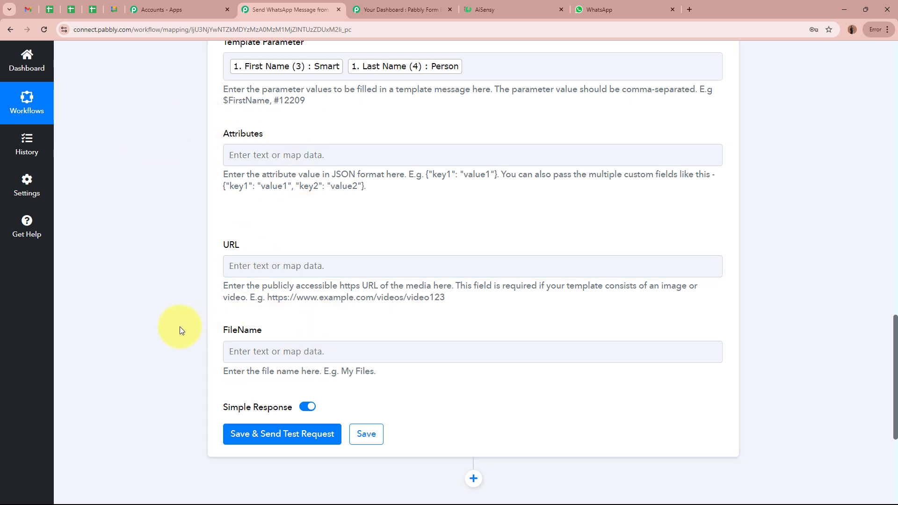
scroll(179, 327, "up", 10)
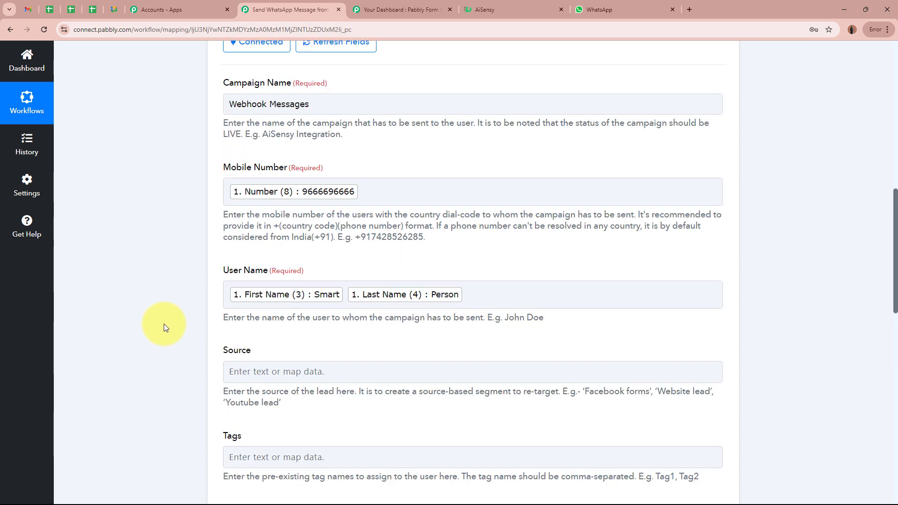
- Save and test the AiSensy step, confirming Success true and a Submitted Message Id
scroll(165, 322, "down", 10)
left_click(291, 294)
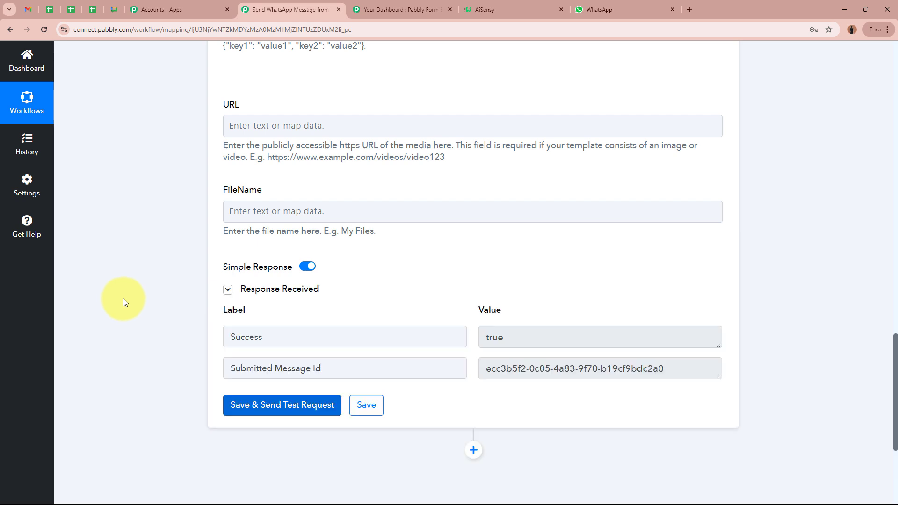
scroll(367, 284, "down", 2)
double_click(283, 243)
key("Tab")
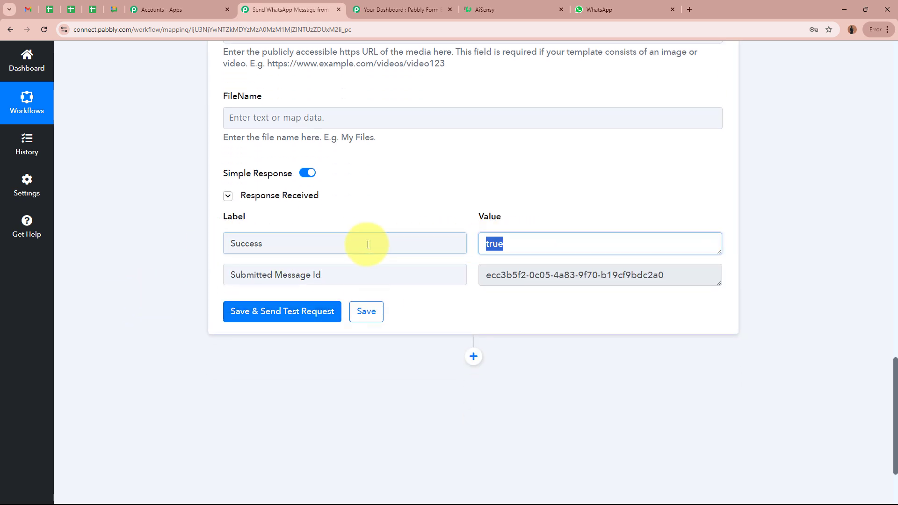
left_click(300, 274)
left_click(597, 265)
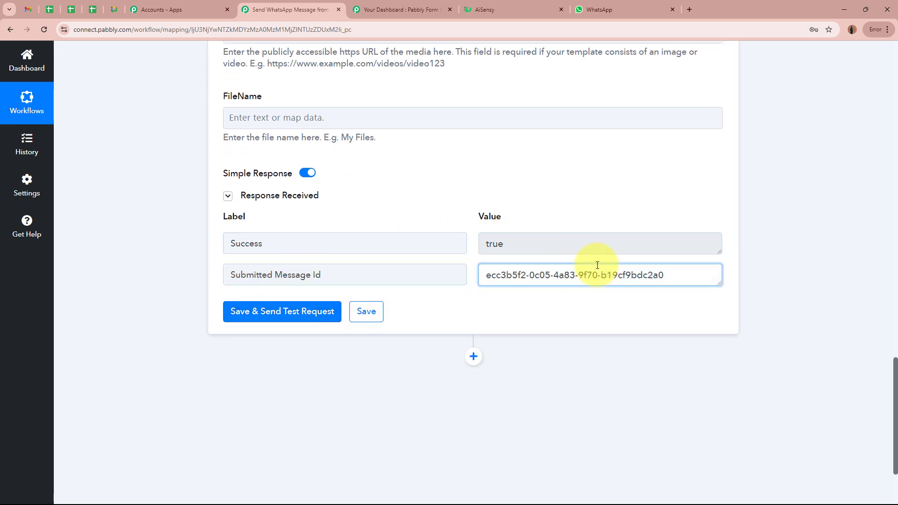
left_click(849, 267)
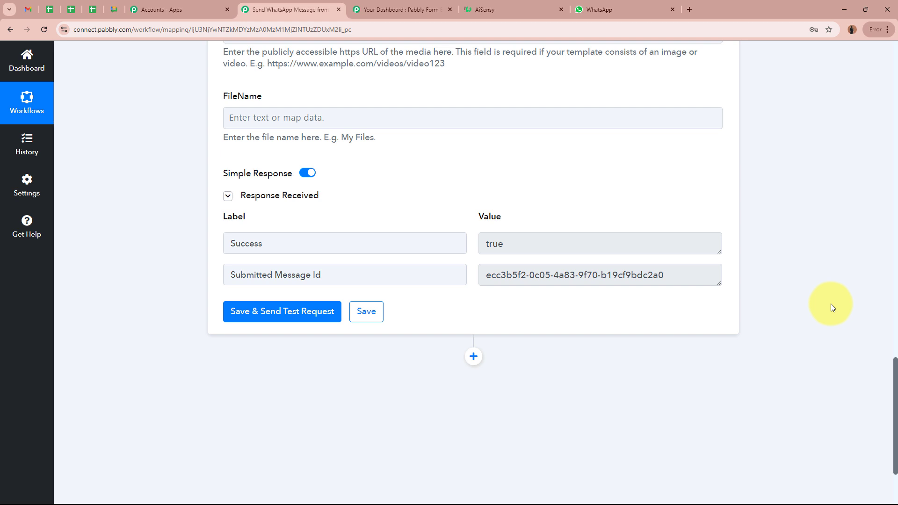
- Check the WhatsApp template message greeting the submitter by full name, then go back to Pabbly
key("ctrl+9")
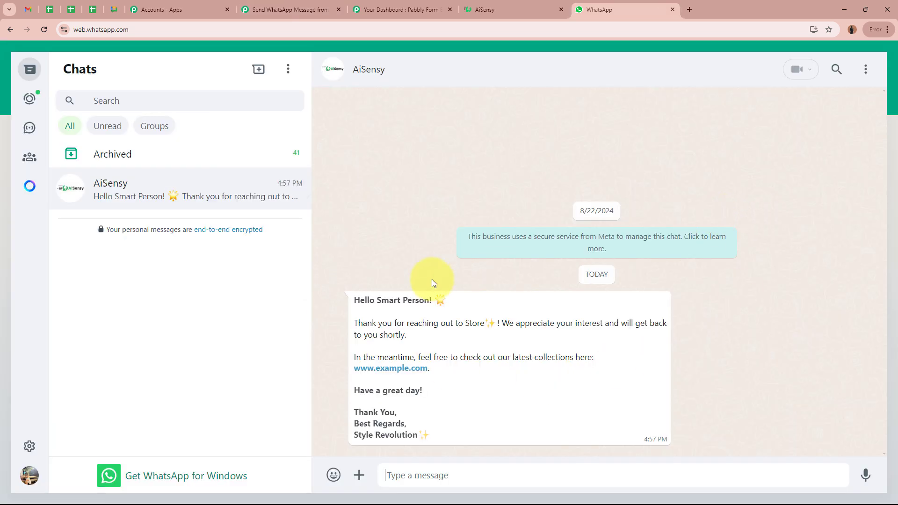
left_click_drag(354, 300, 442, 304)
left_click(401, 301)
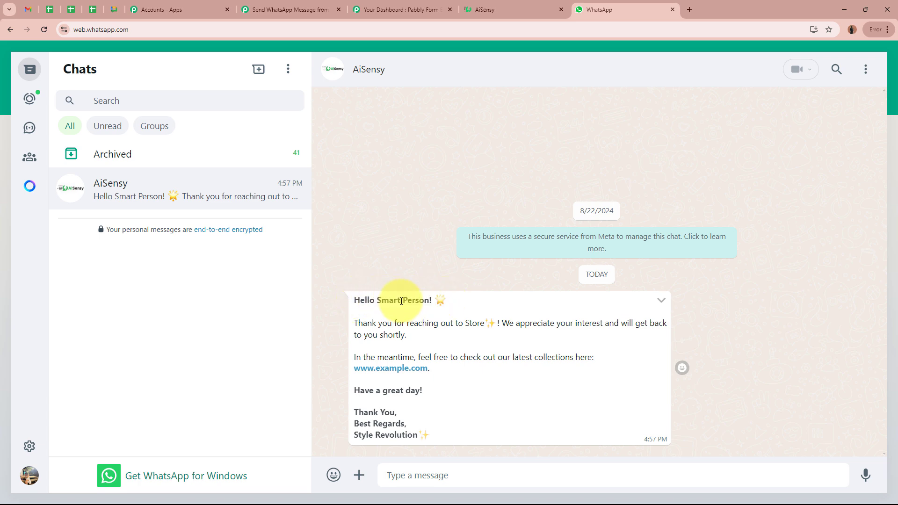
left_click_drag(355, 323, 451, 432)
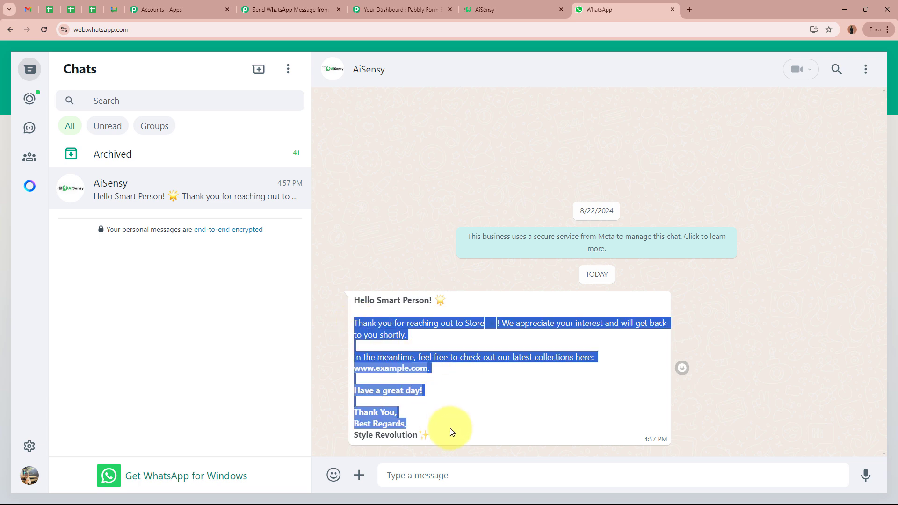
left_click(454, 409)
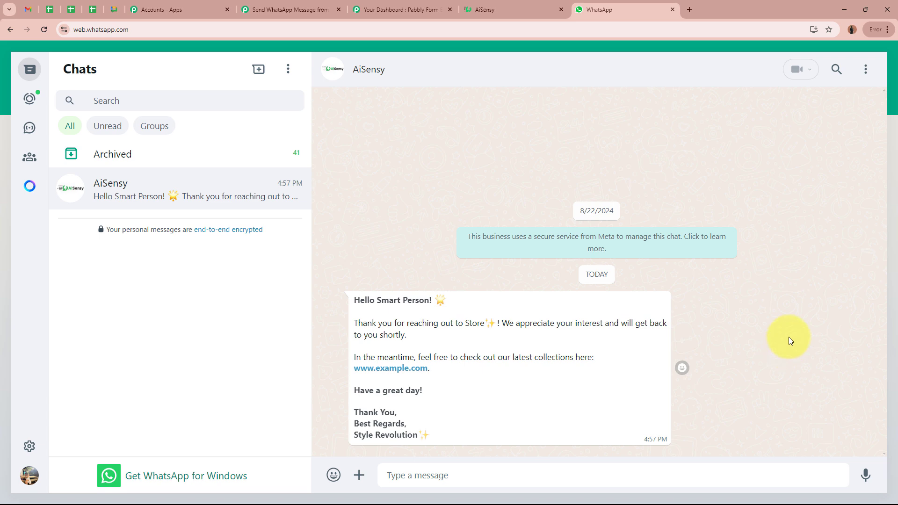
left_click(294, 10)
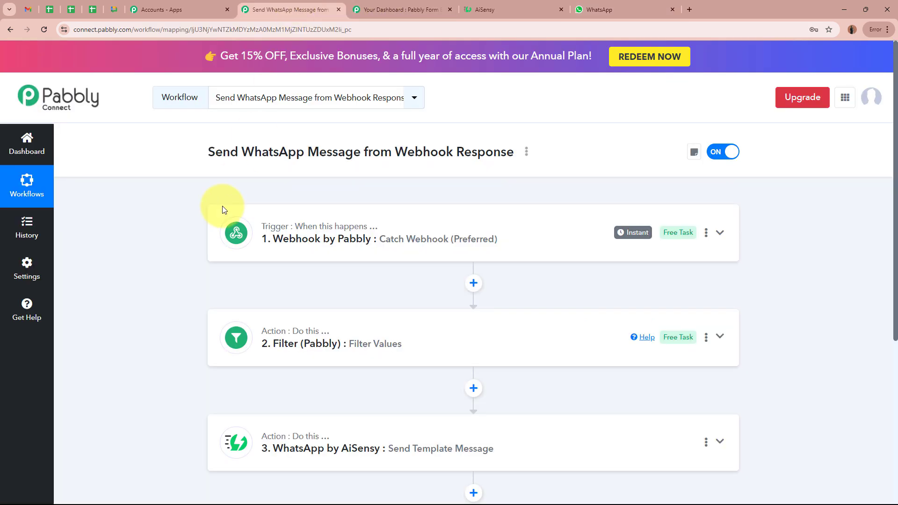